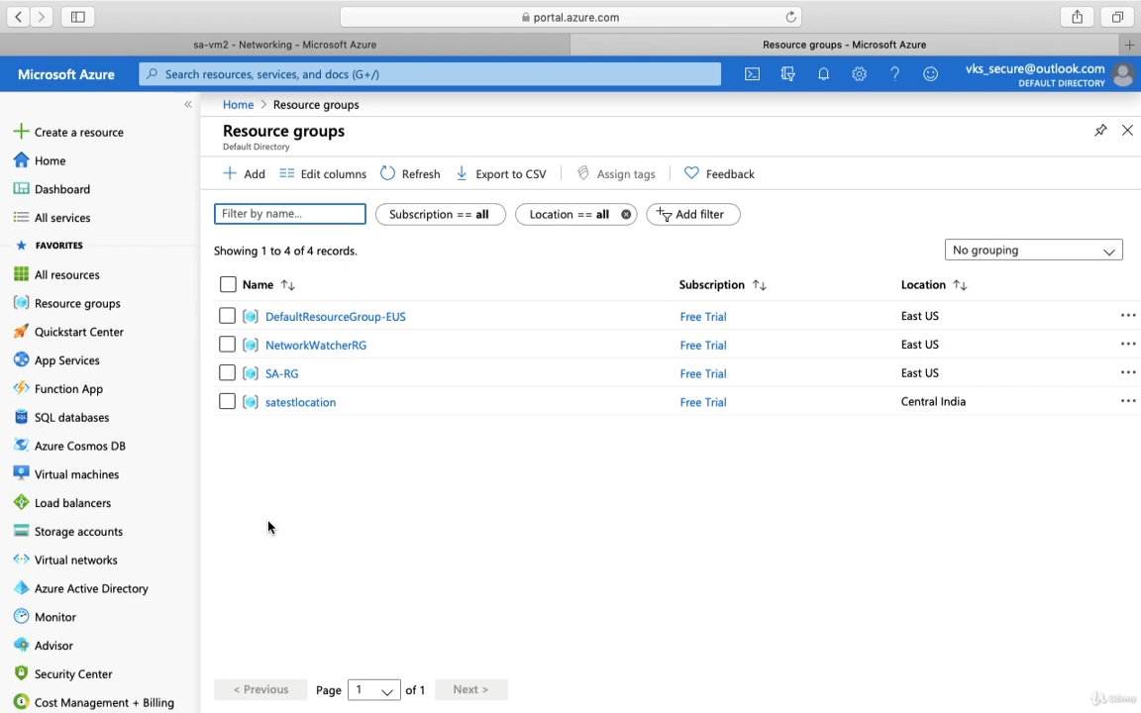
Step: Open the Just in time VM access page in Security Center
{"action": "left_click", "coordinate": [99, 676]}
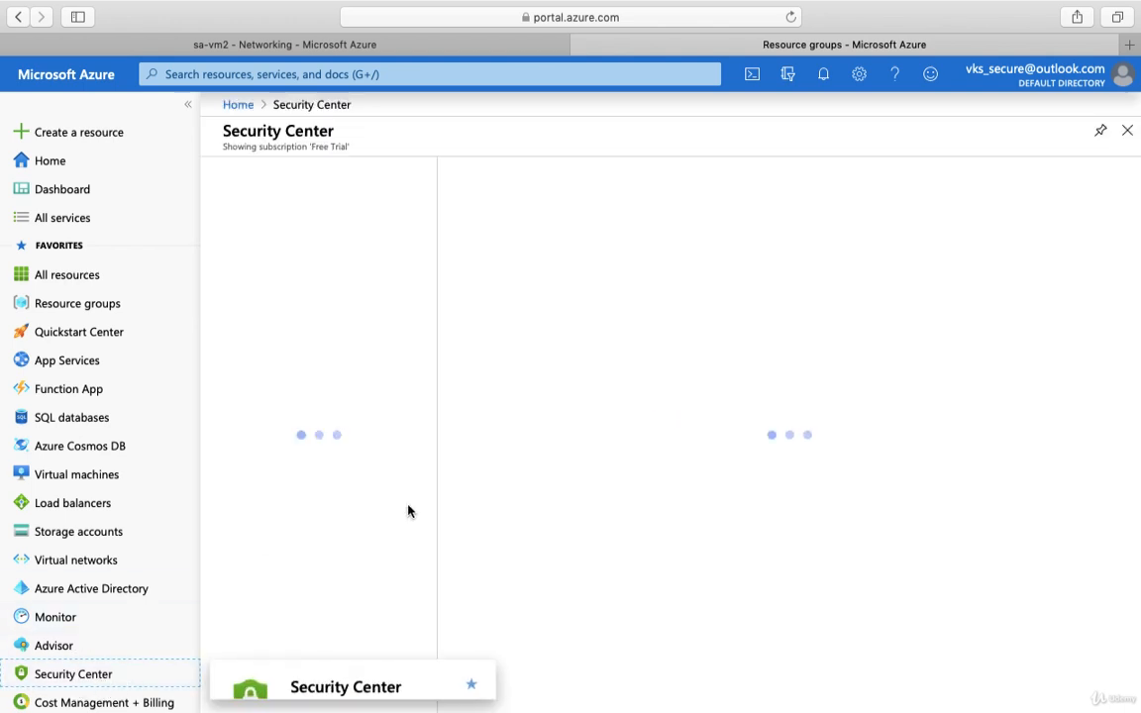
{"action": "scroll", "coordinate": [380, 441], "scroll_direction": "down", "scroll_amount": 5}
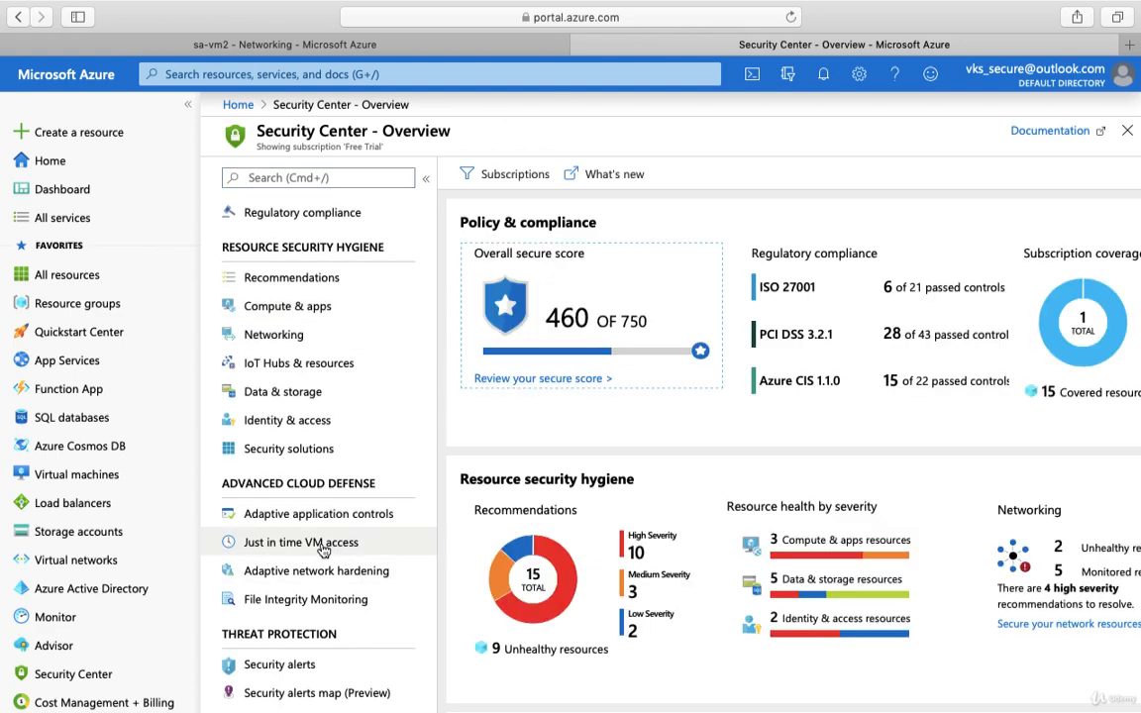
{"action": "left_click", "coordinate": [322, 548]}
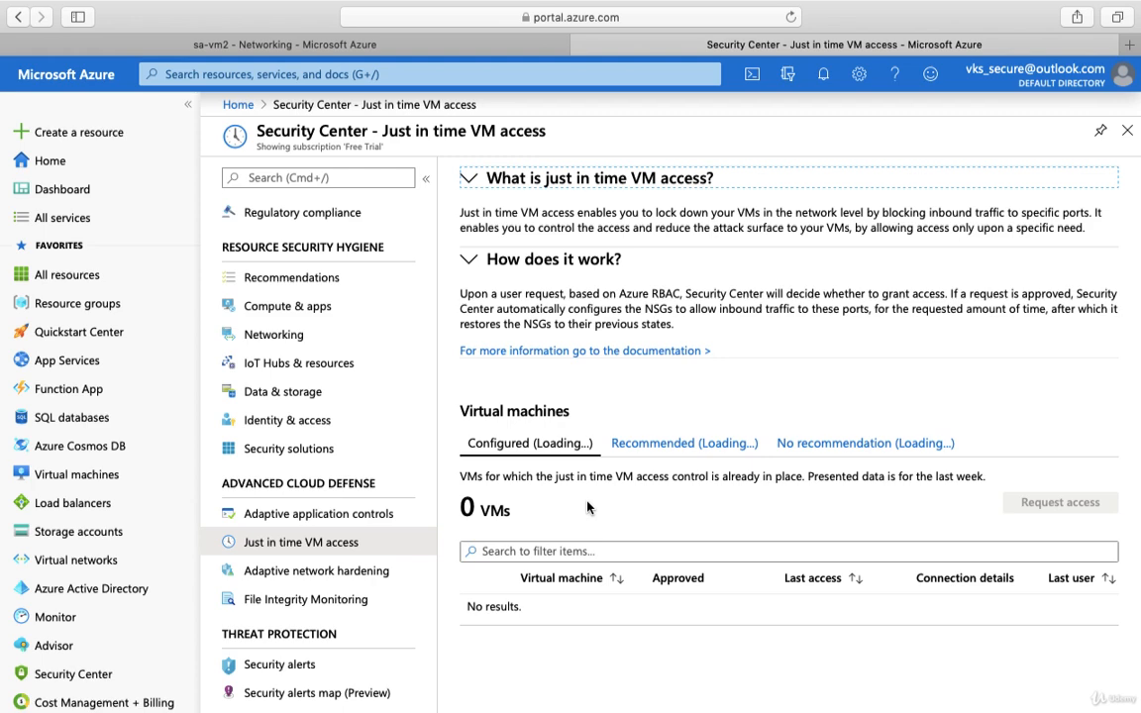
Step: Enable just-in-time access in the configuration of the virtual machine sa-vm2
{"action": "left_click", "coordinate": [110, 477]}
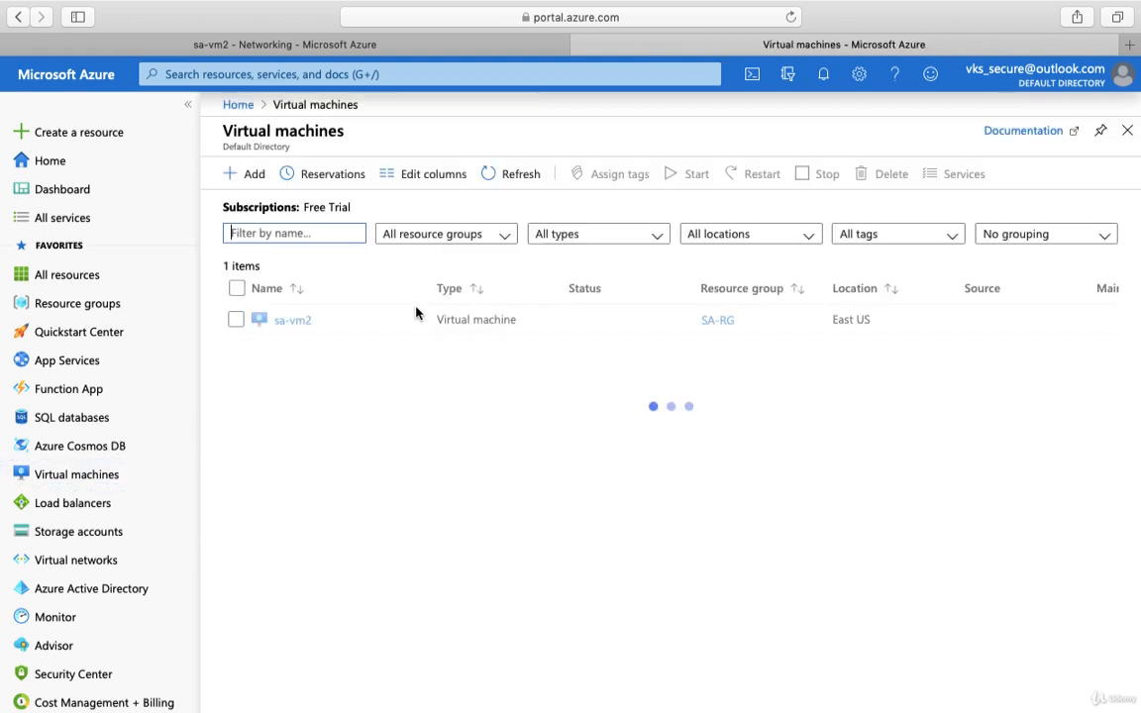
{"action": "left_click", "coordinate": [292, 323]}
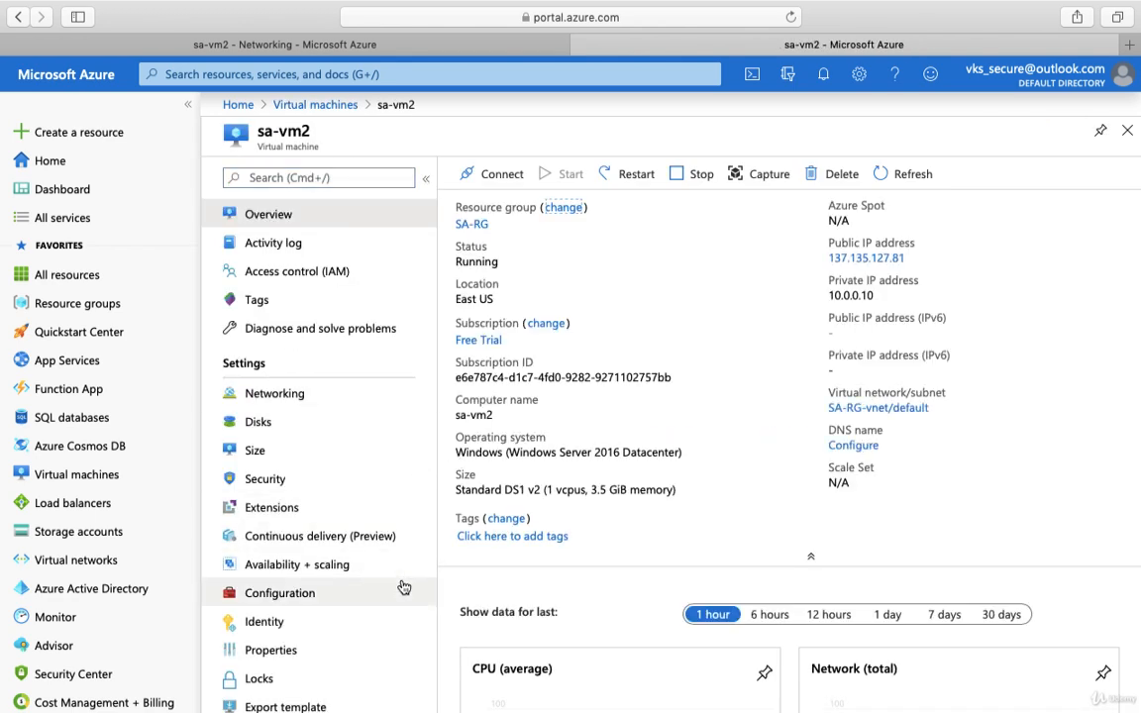
{"action": "scroll", "coordinate": [401, 584], "scroll_direction": "down", "scroll_amount": 3}
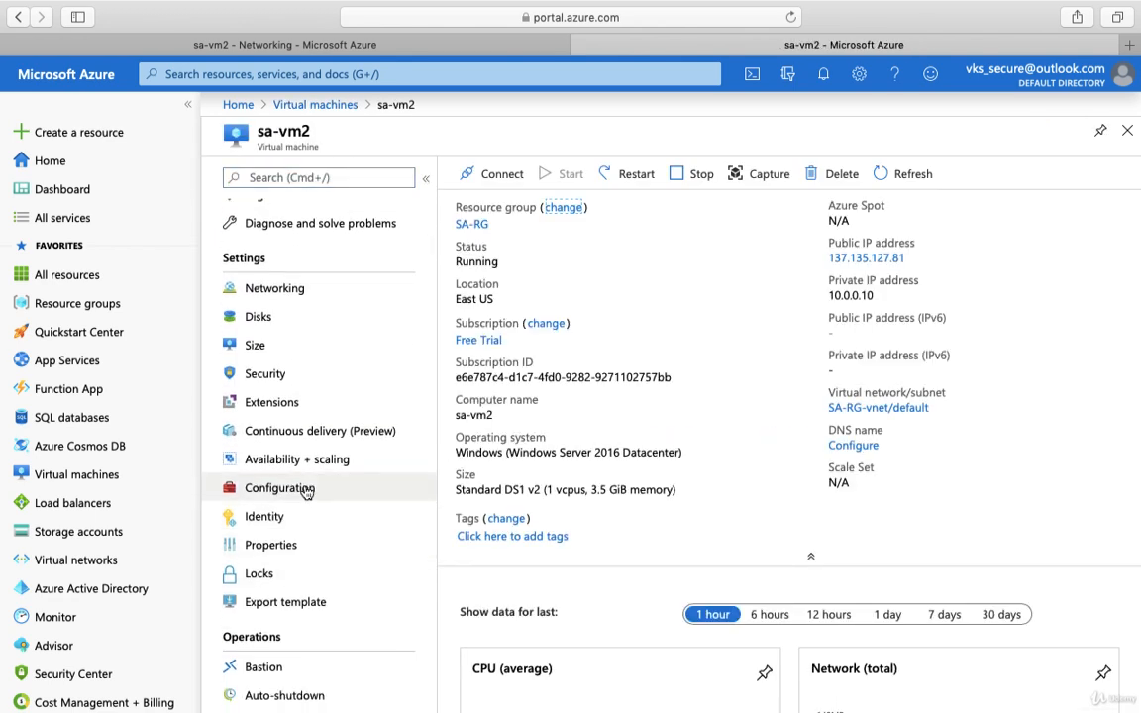
{"action": "left_click", "coordinate": [305, 493]}
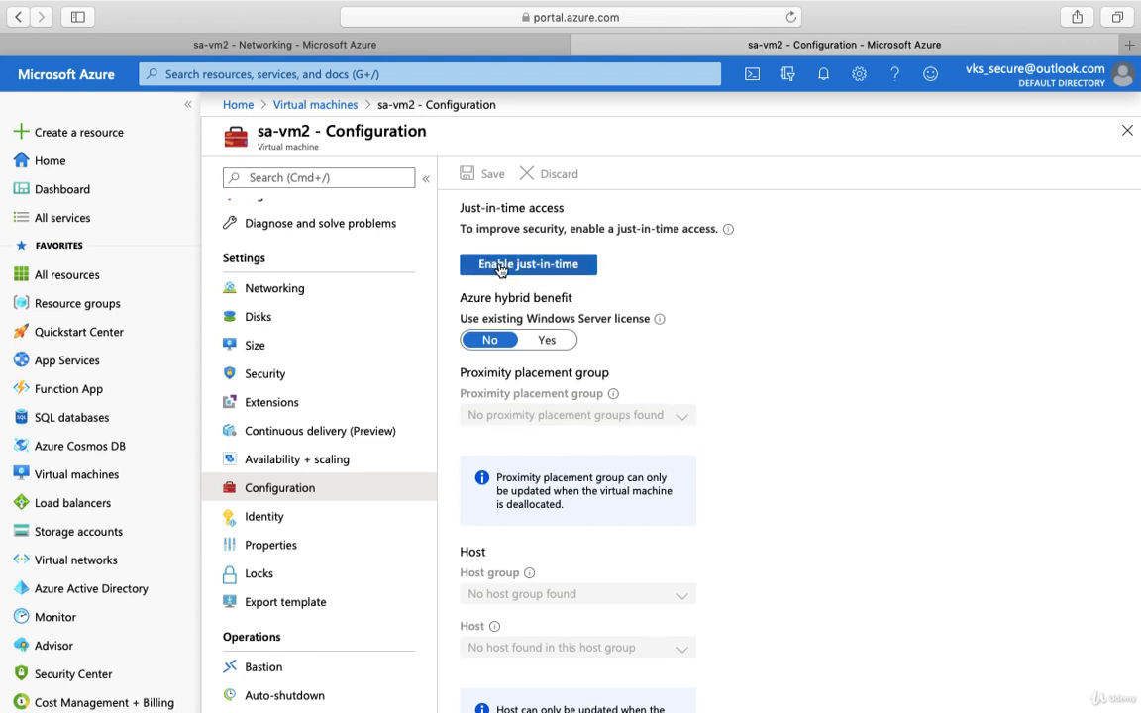
{"action": "left_click", "coordinate": [501, 268]}
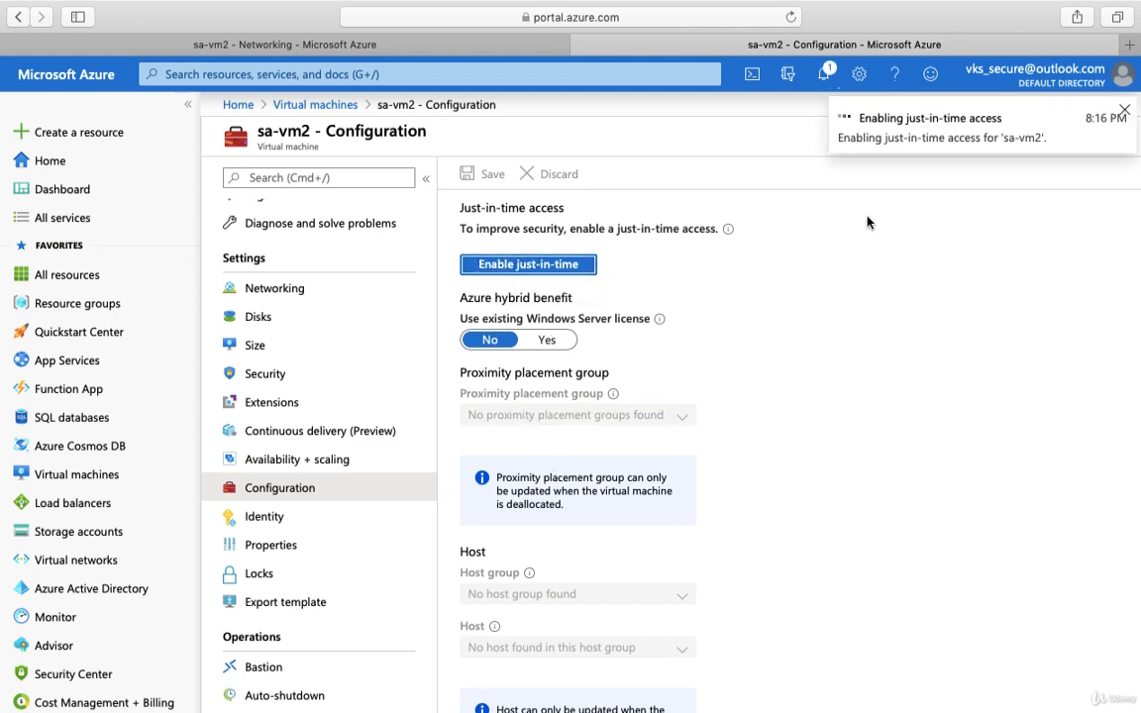
Step: Review the inbound port rules of sa-vm2 and check the just-in-time access status in its configuration
{"action": "left_click", "coordinate": [275, 45]}
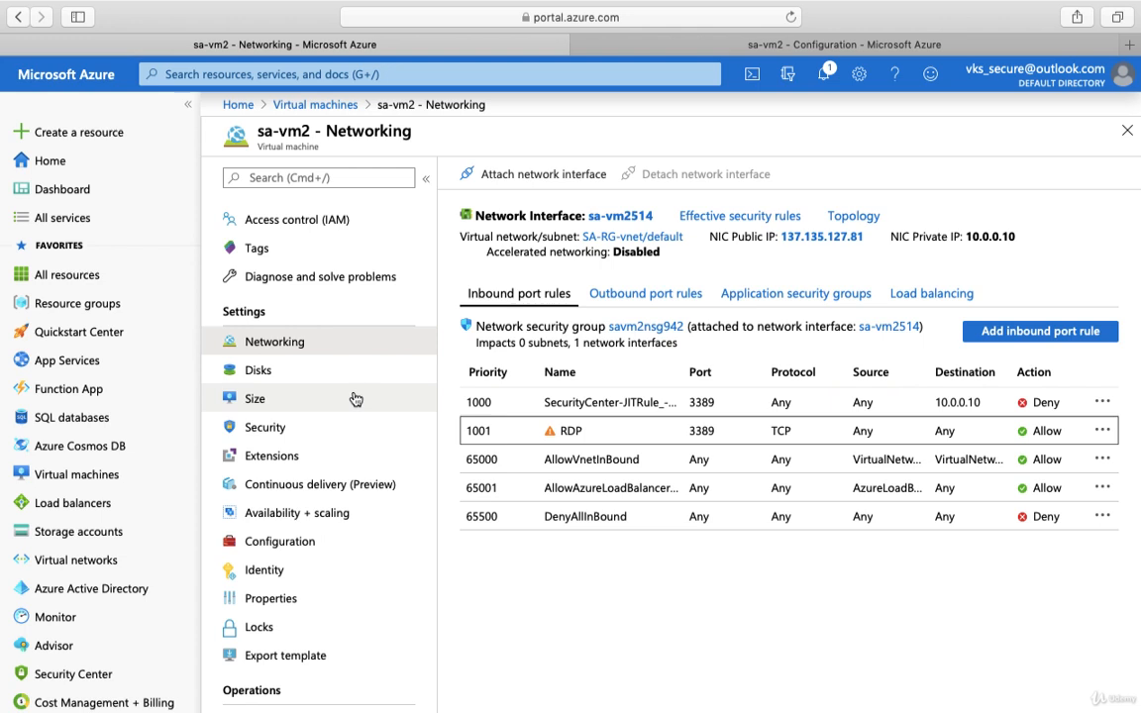
{"action": "left_click", "coordinate": [265, 369]}
{"action": "left_click", "coordinate": [267, 343]}
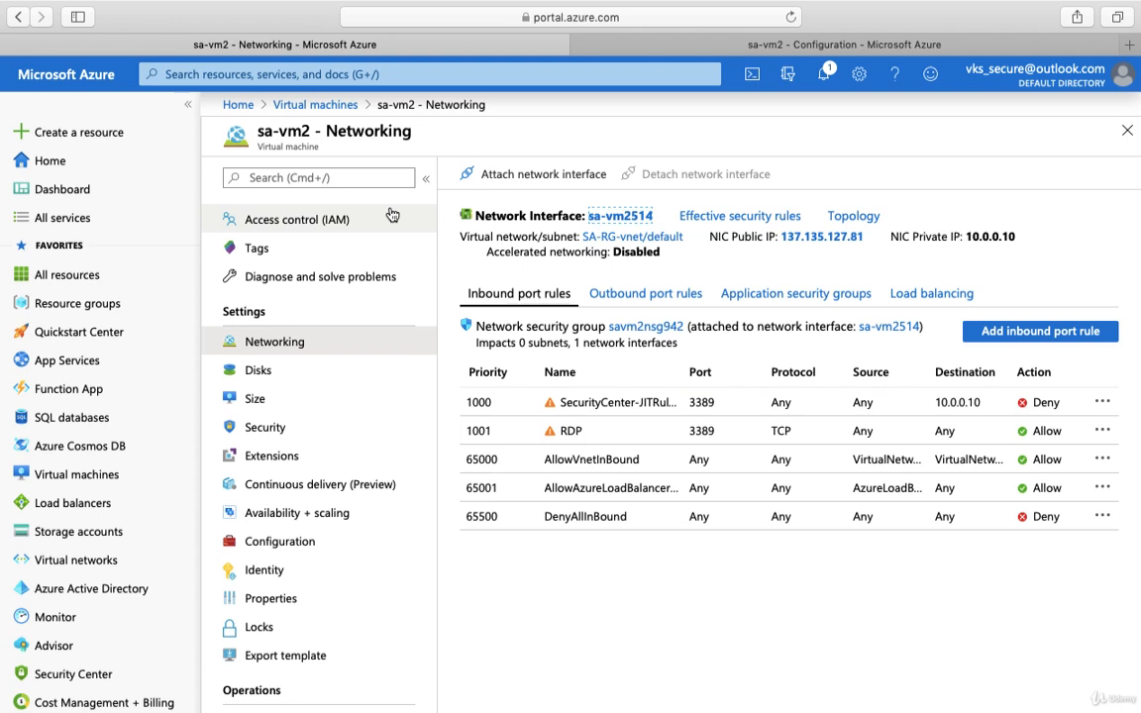
{"action": "scroll", "coordinate": [344, 611], "scroll_direction": "down", "scroll_amount": 5}
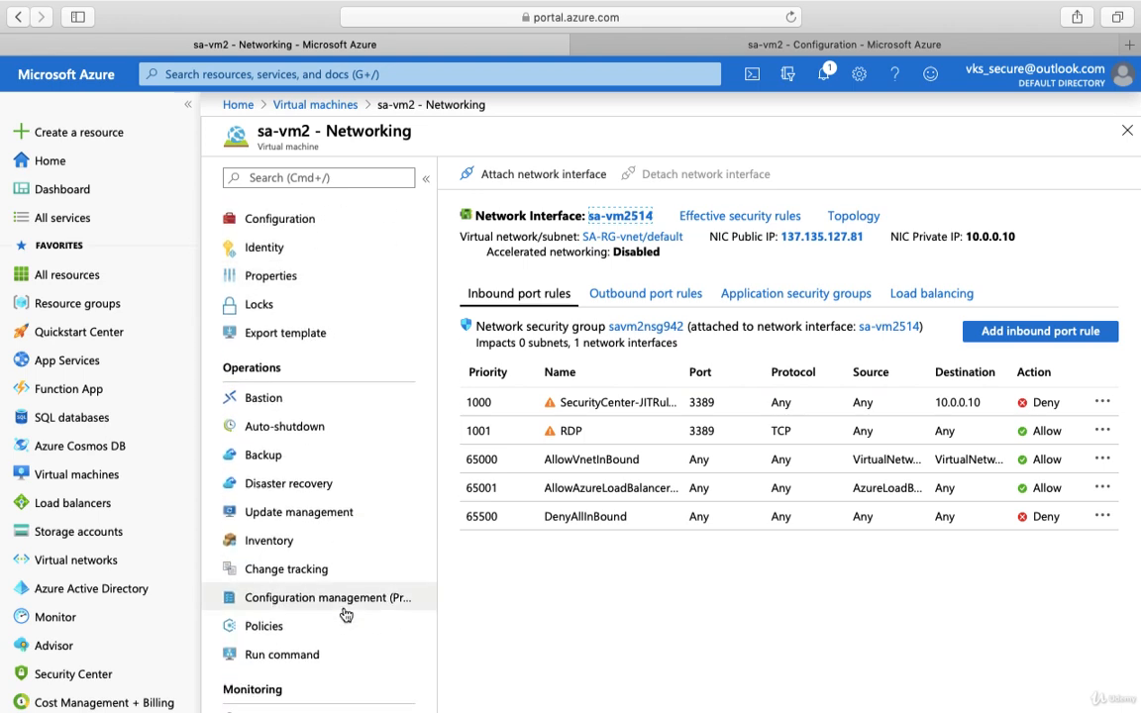
{"action": "scroll", "coordinate": [344, 614], "scroll_direction": "down", "scroll_amount": 2}
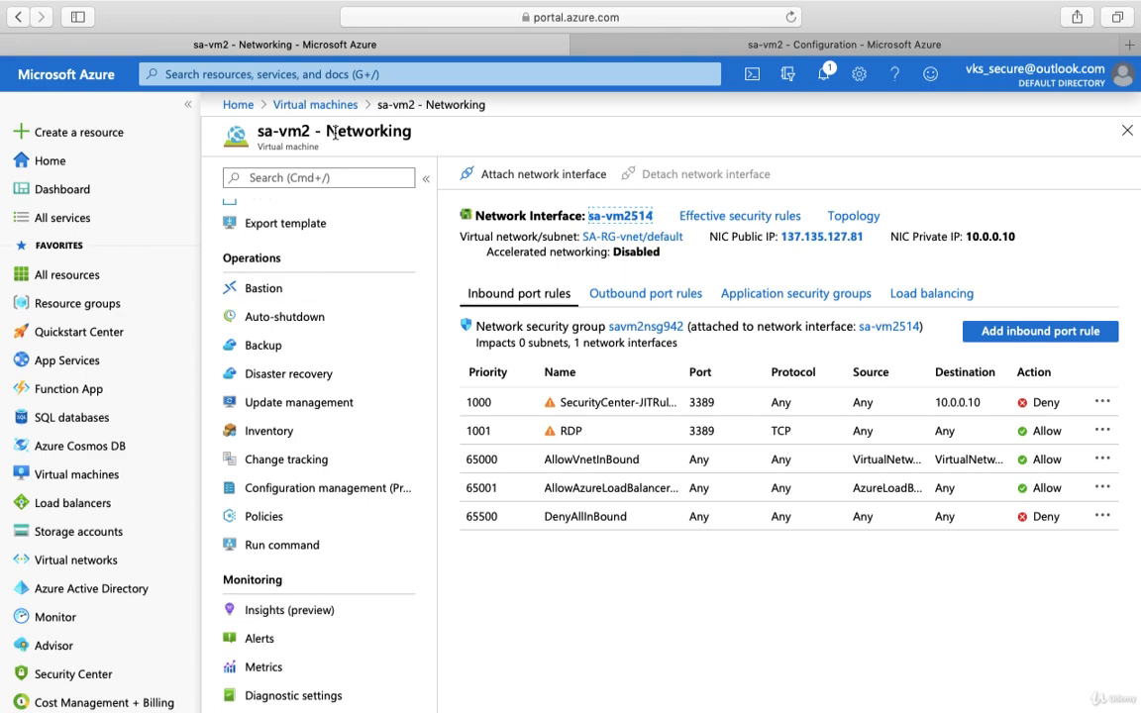
{"action": "left_click", "coordinate": [741, 47]}
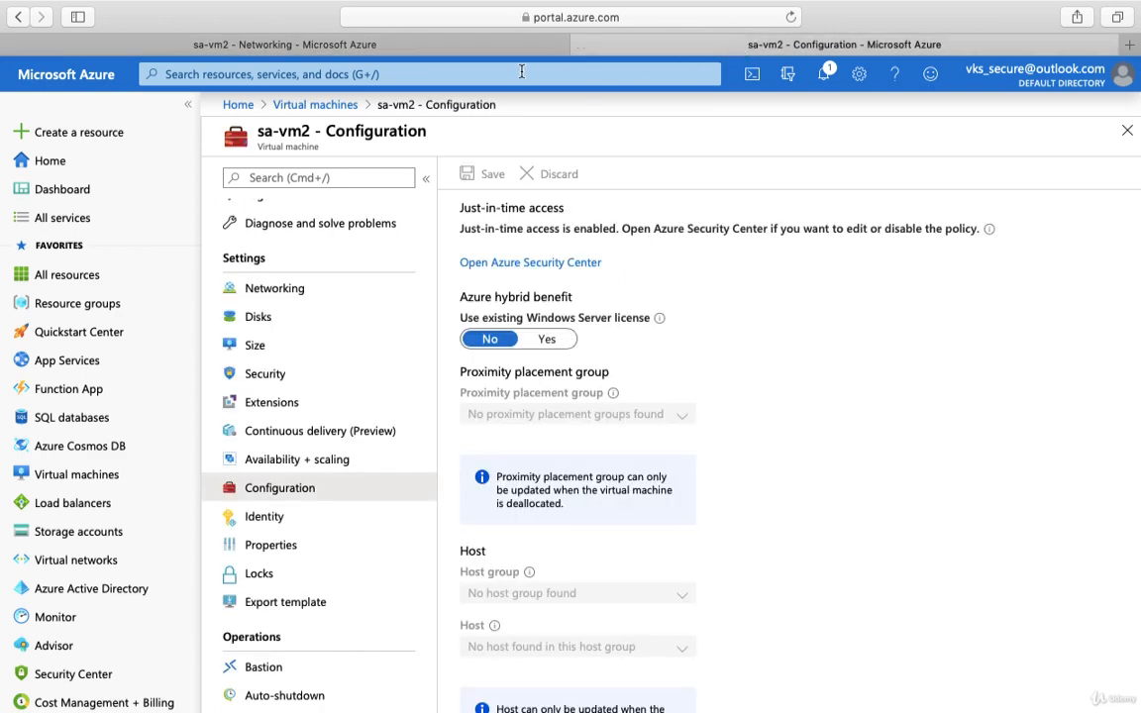
Step: Start an access request for sa-vm2 from Security Center's list of VMs configured for just-in-time access
{"action": "left_click", "coordinate": [366, 46]}
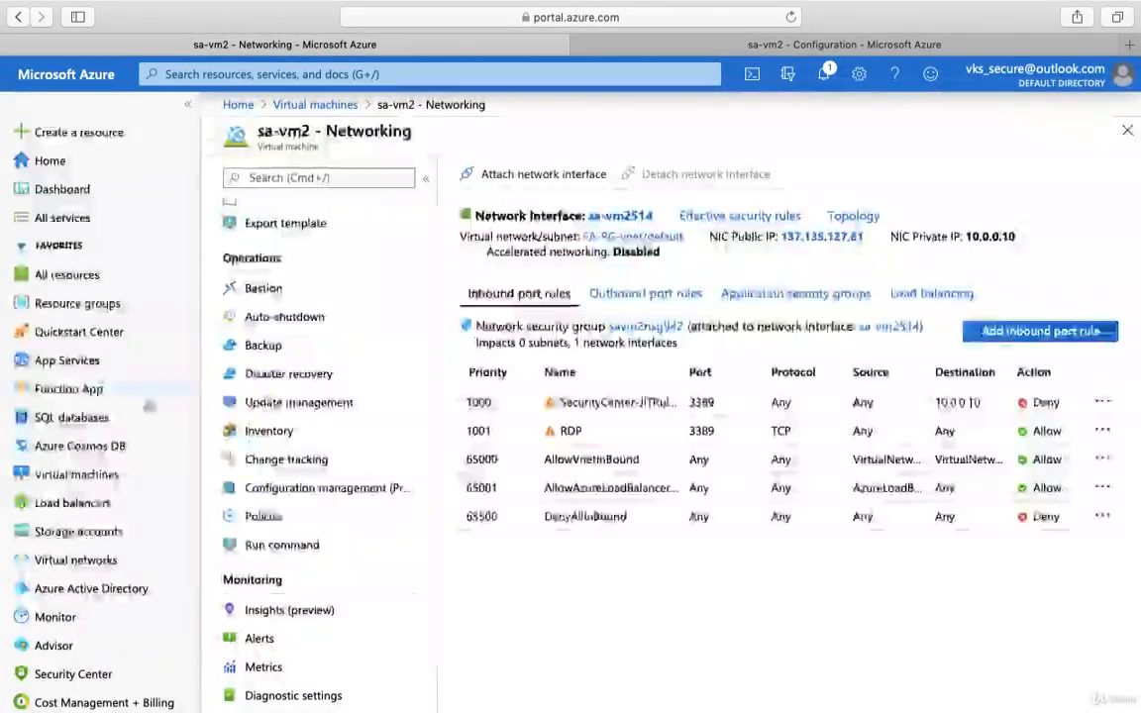
{"action": "left_click", "coordinate": [74, 673]}
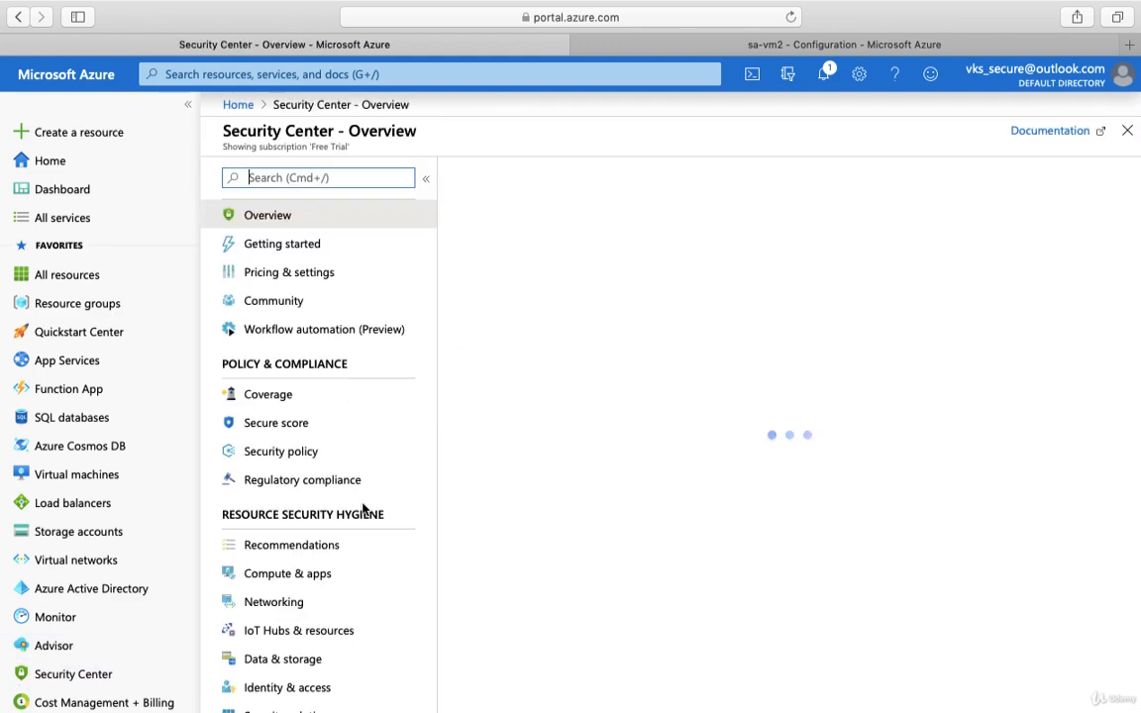
{"action": "scroll", "coordinate": [364, 575], "scroll_direction": "down", "scroll_amount": 3}
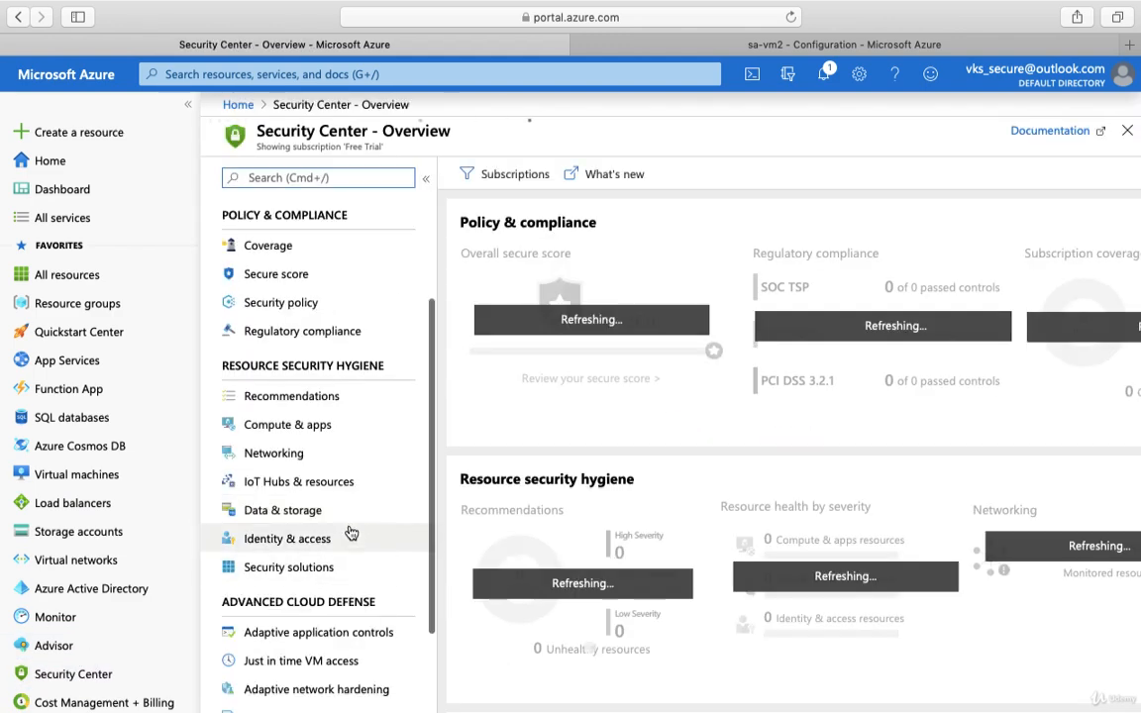
{"action": "scroll", "coordinate": [352, 533], "scroll_direction": "down", "scroll_amount": 3}
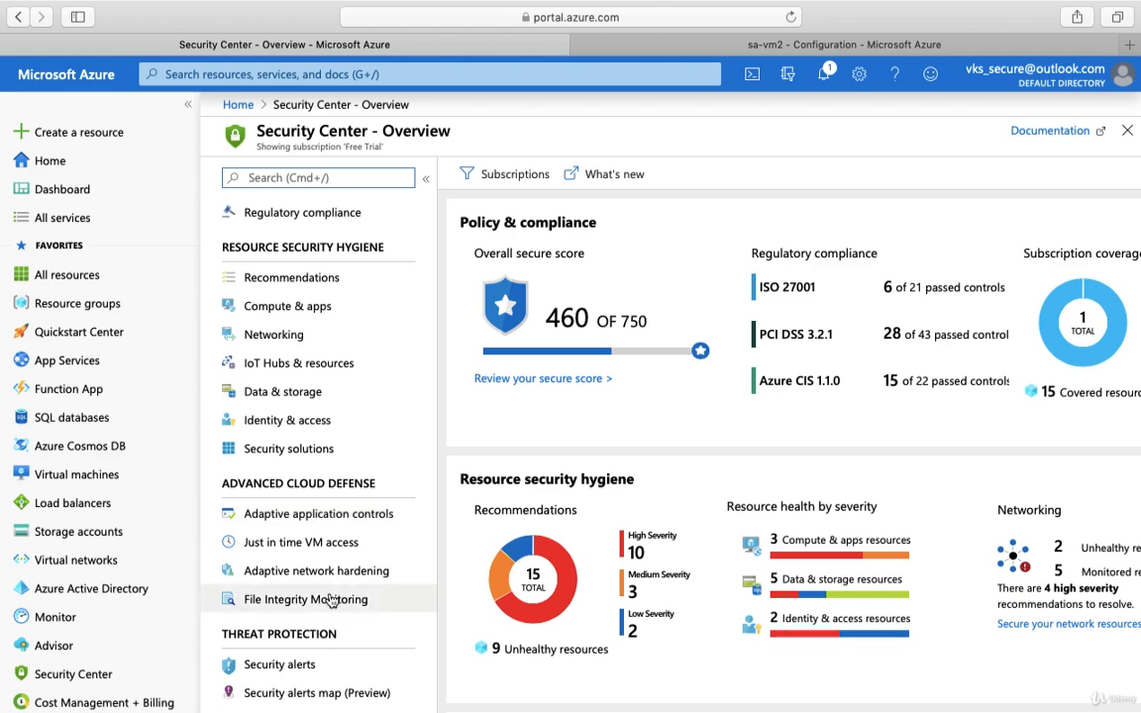
{"action": "left_click", "coordinate": [300, 550]}
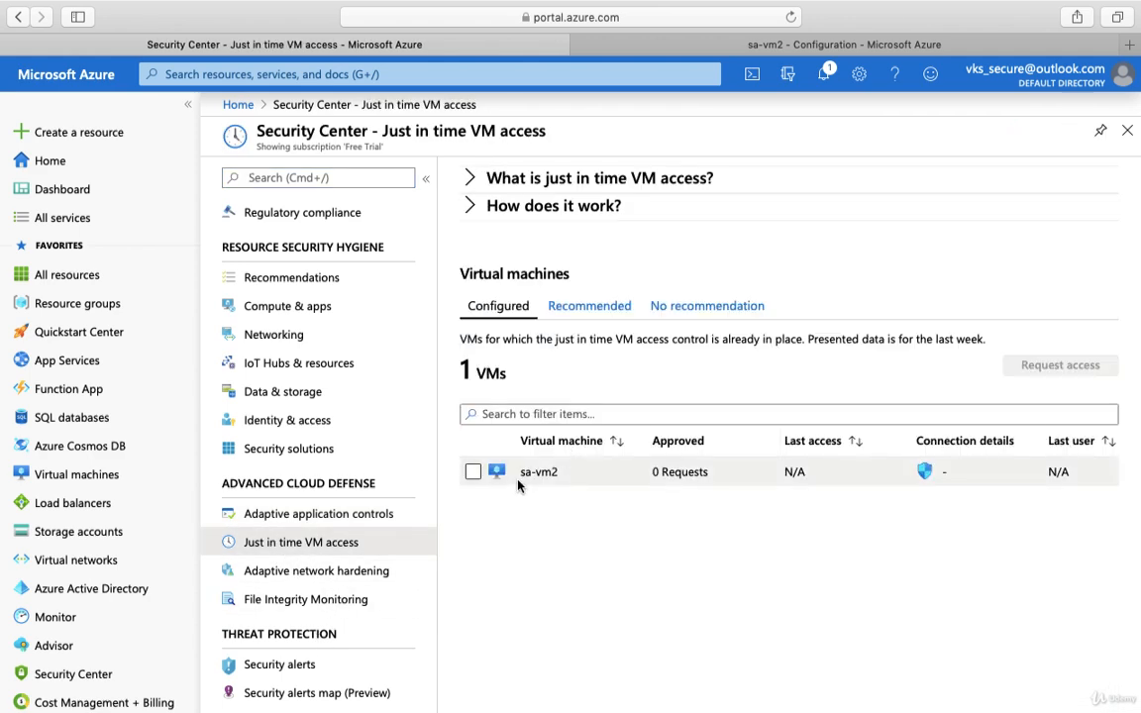
{"action": "left_click", "coordinate": [474, 472]}
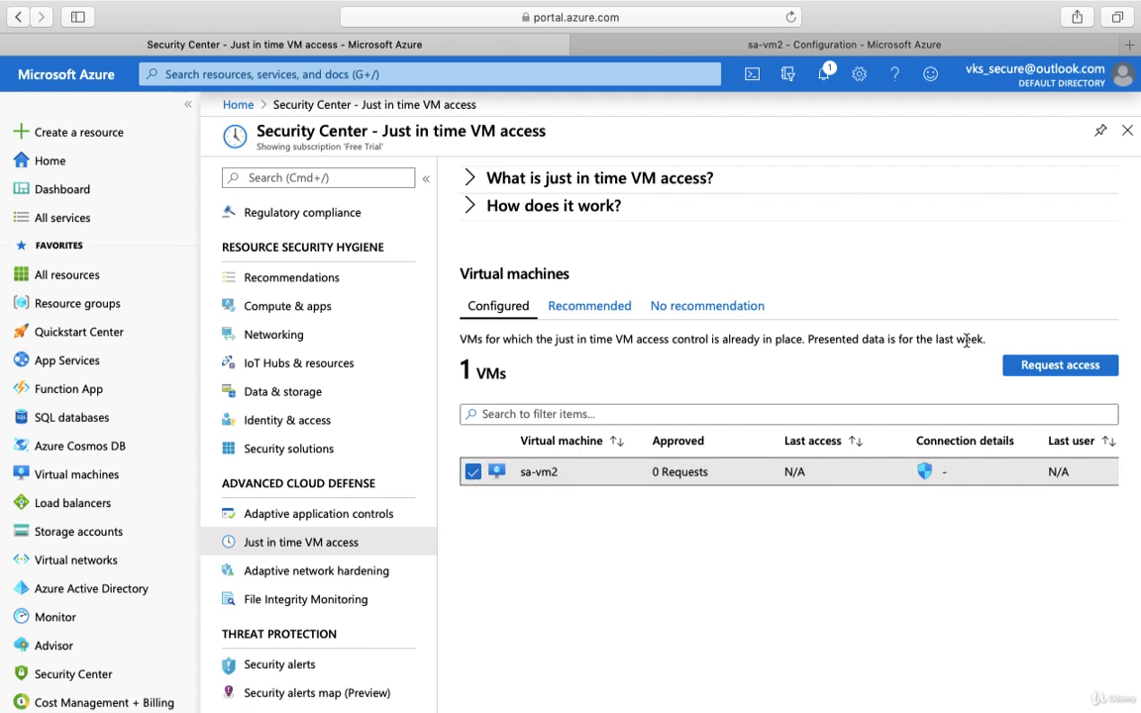
{"action": "left_click", "coordinate": [1039, 367]}
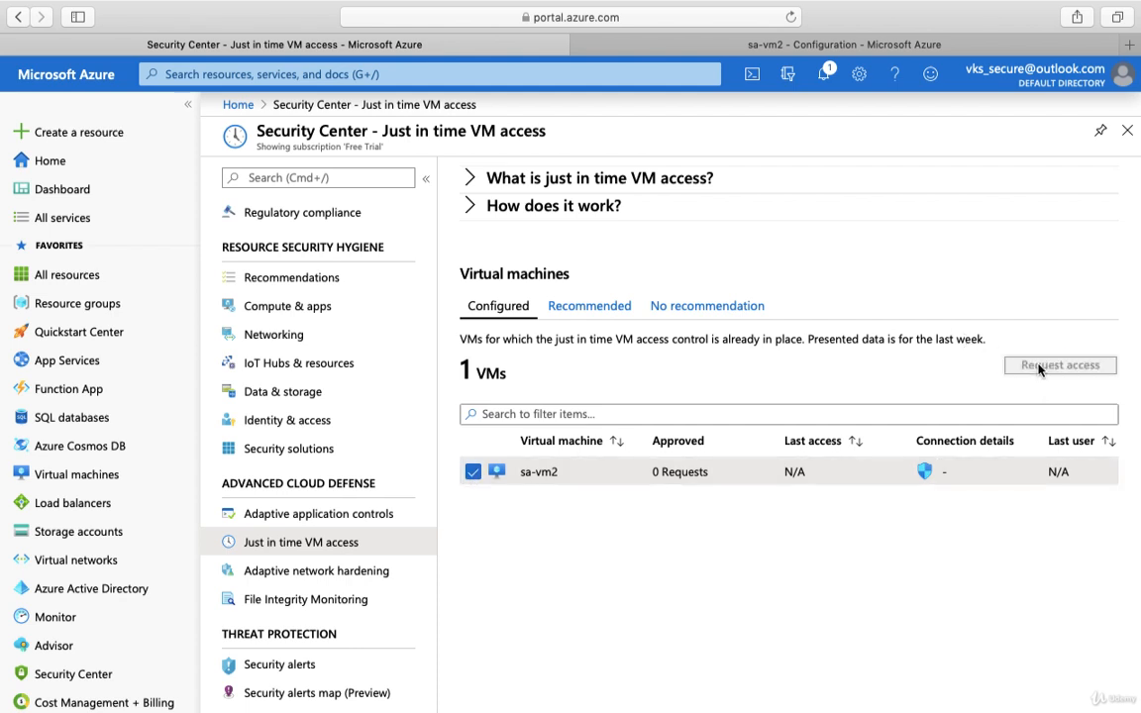
Step: Request opening port 3389 on sa-vm2 for My IP with a time range of 2 hours
{"action": "left_click", "coordinate": [484, 292]}
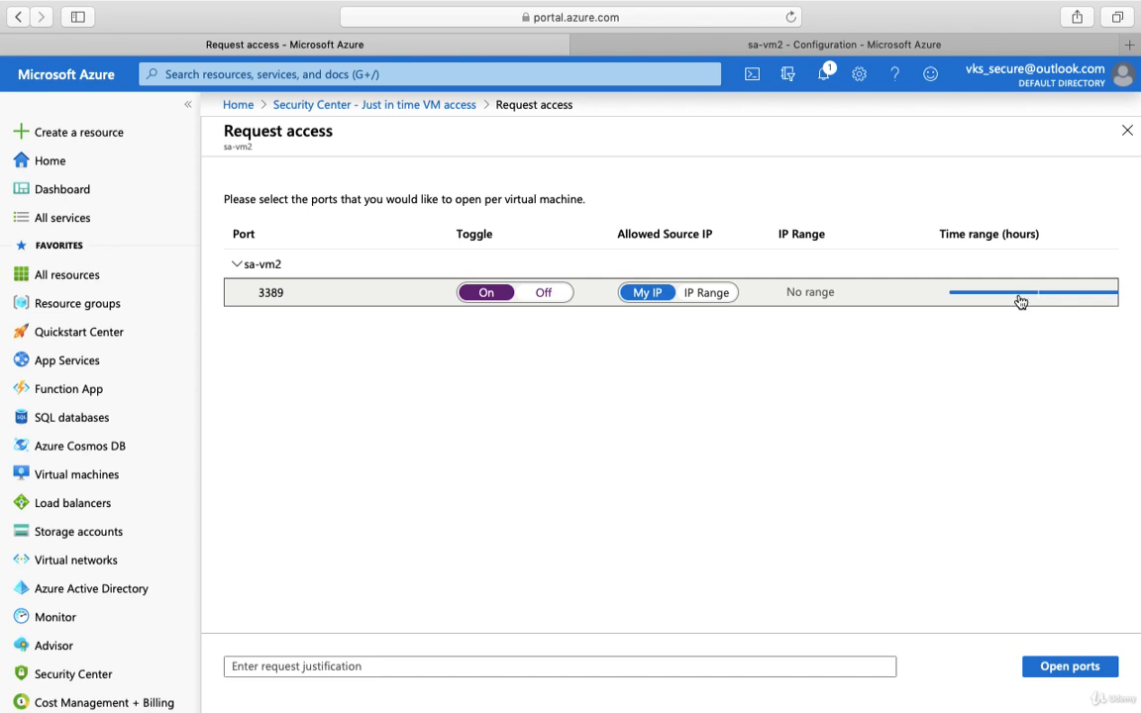
{"action": "left_click_drag", "start_coordinate": [1040, 296], "coordinate": [1009, 295]}
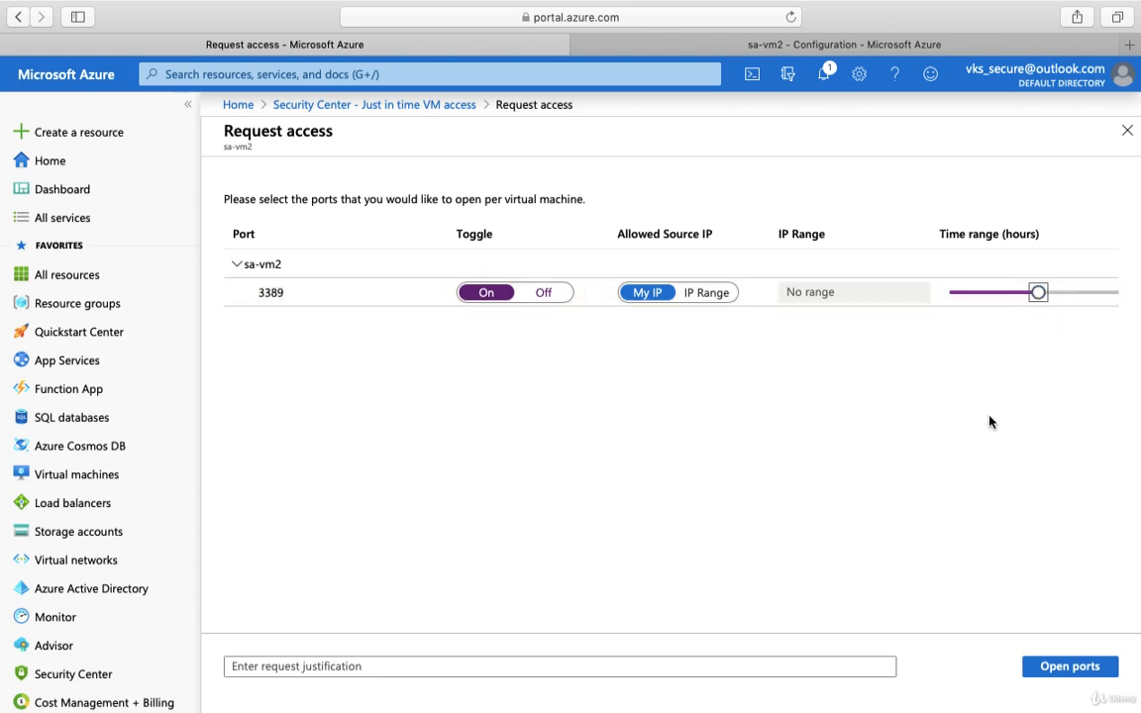
{"action": "scroll", "coordinate": [817, 452], "scroll_direction": "left", "scroll_amount": 2}
{"action": "scroll", "coordinate": [817, 452], "scroll_direction": "right", "scroll_amount": 2}
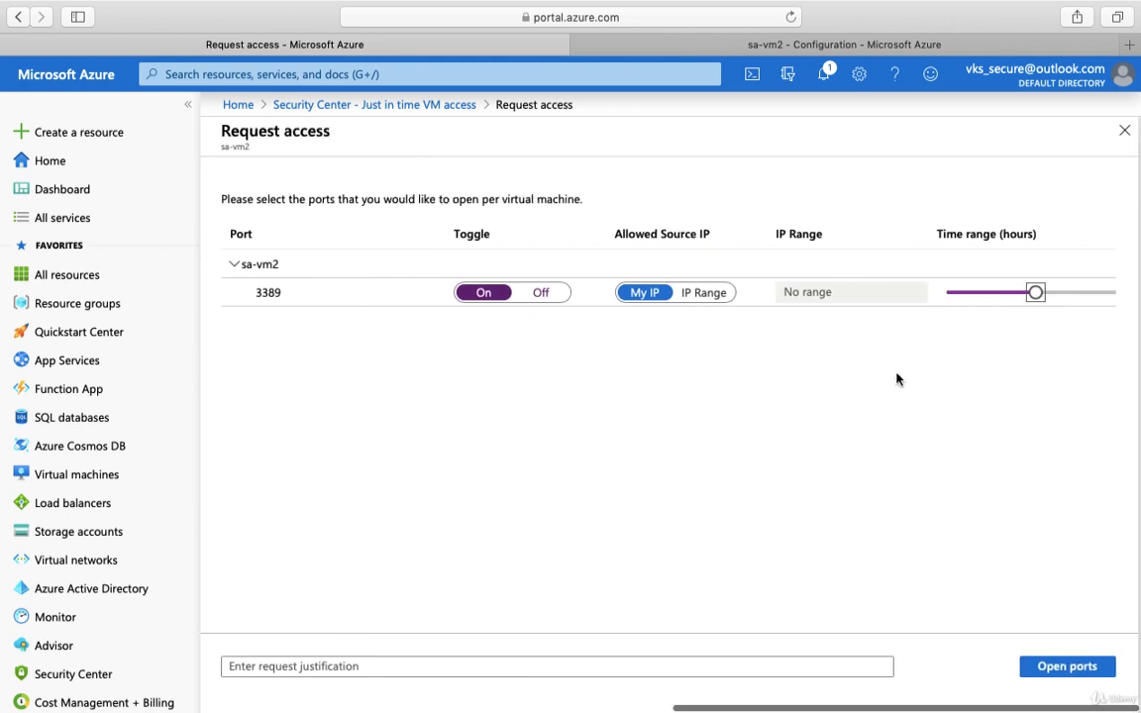
{"action": "mouse_move", "coordinate": [1039, 298]}
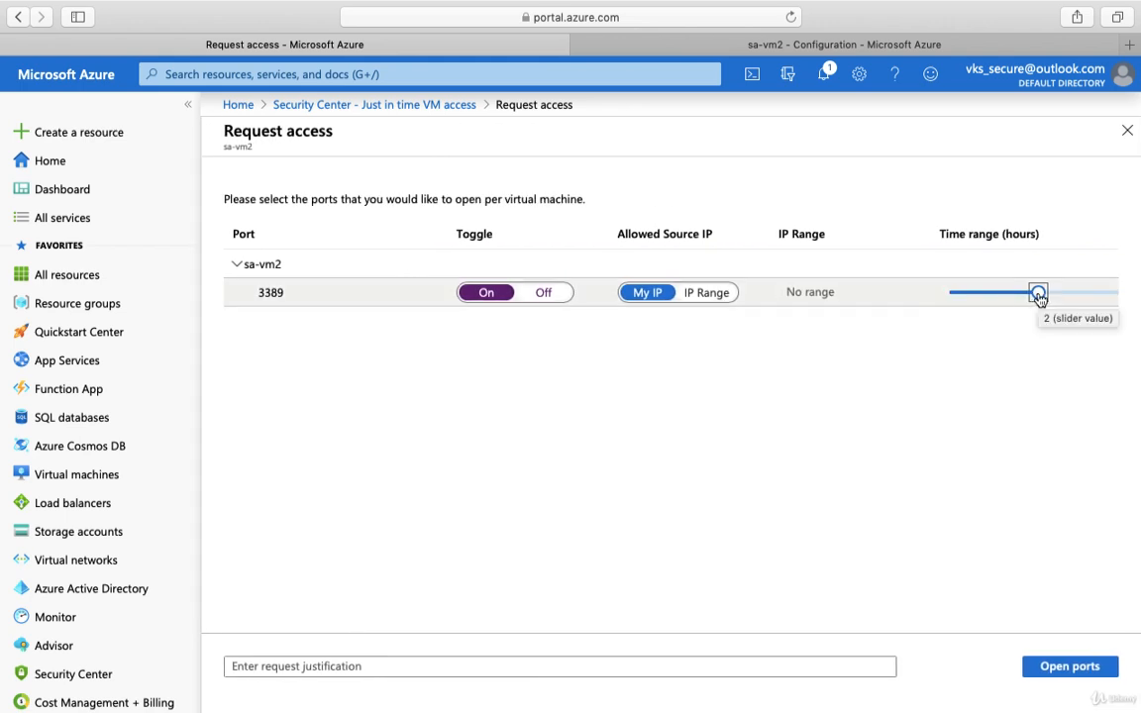
{"action": "left_click_drag", "start_coordinate": [1040, 298], "coordinate": [1071, 300]}
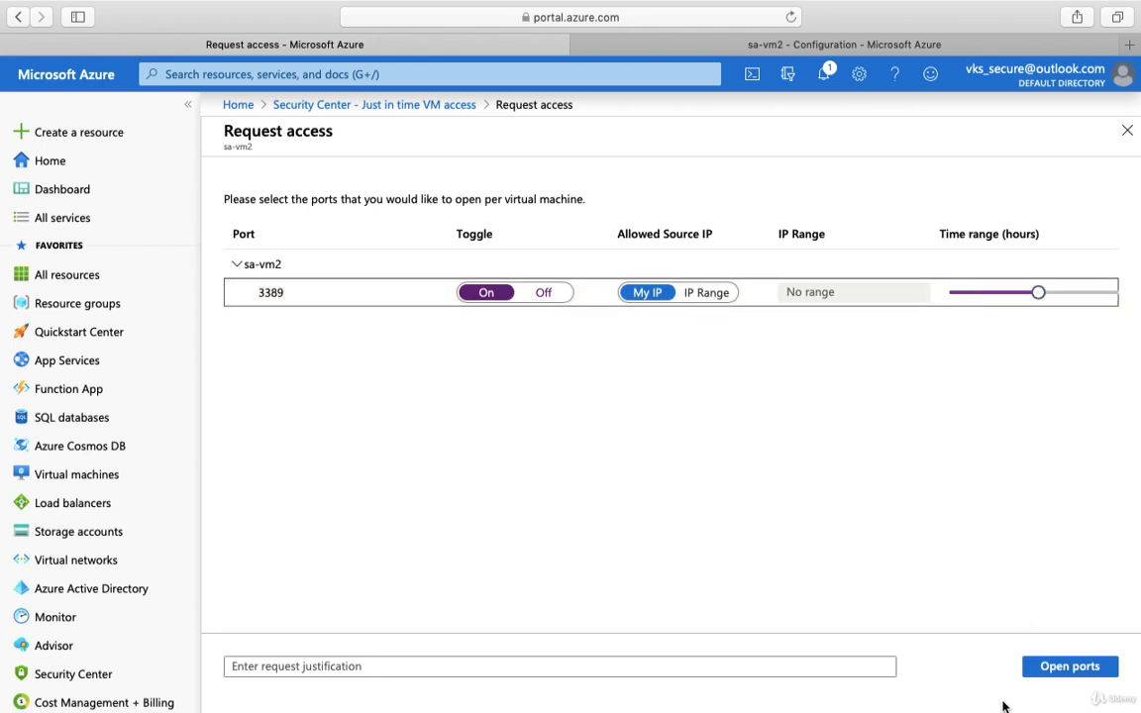
{"action": "left_click", "coordinate": [1058, 670]}
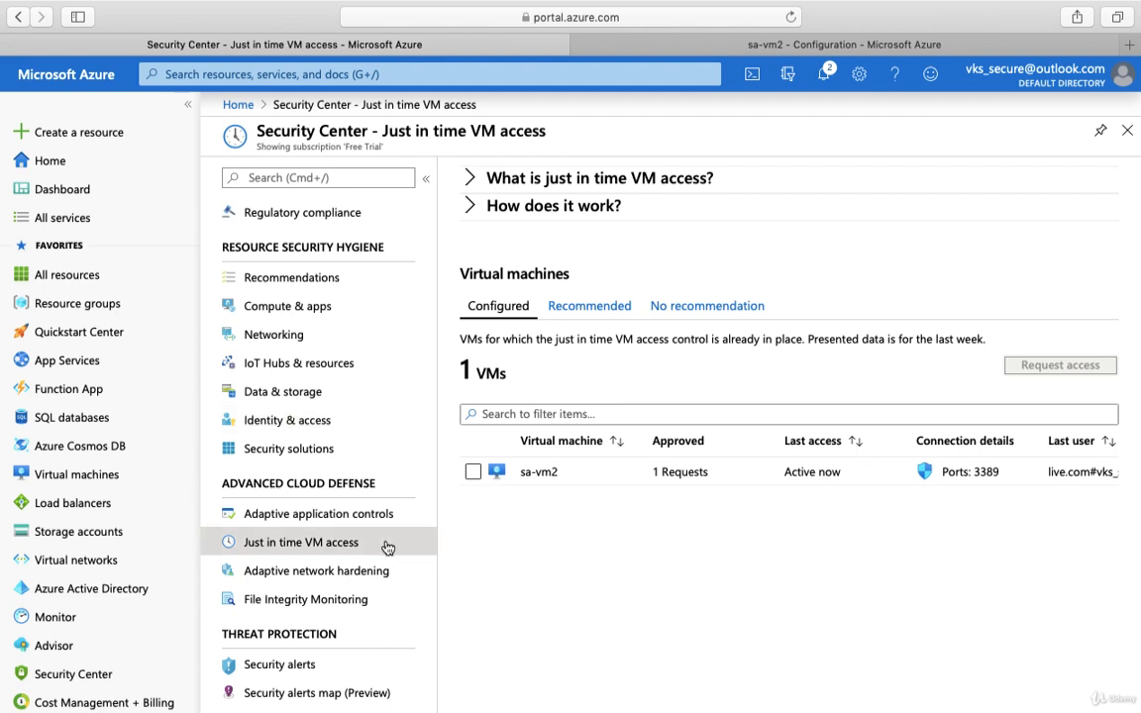
Step: Examine the inbound port rules of sa-vm2, especially the source address of the priority 100 just-in-time rule
{"action": "left_click", "coordinate": [700, 50]}
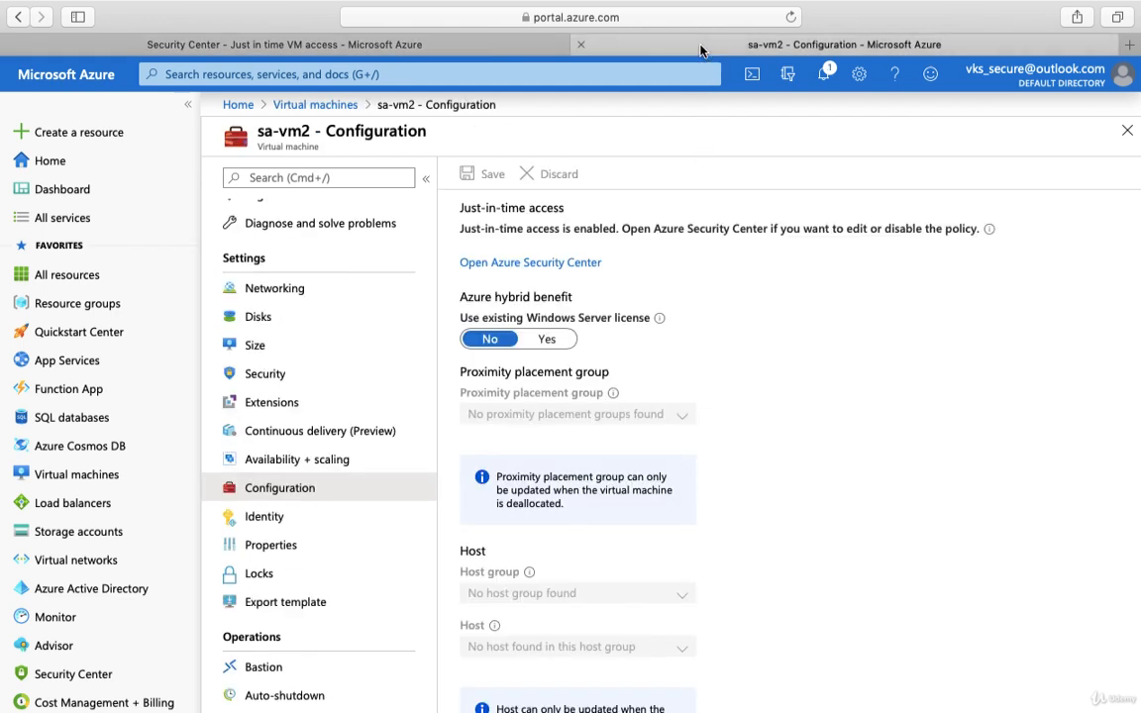
{"action": "scroll", "coordinate": [248, 583], "scroll_direction": "down", "scroll_amount": 3}
{"action": "scroll", "coordinate": [248, 583], "scroll_direction": "down", "scroll_amount": 10}
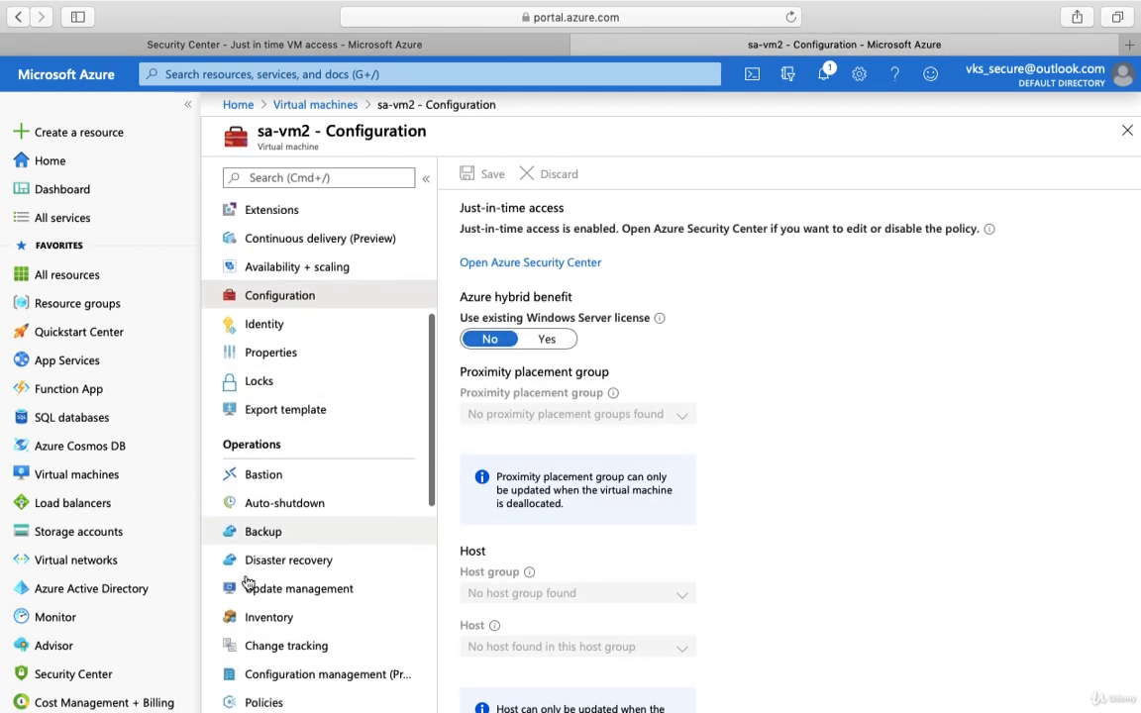
{"action": "scroll", "coordinate": [262, 428], "scroll_direction": "up", "scroll_amount": 10}
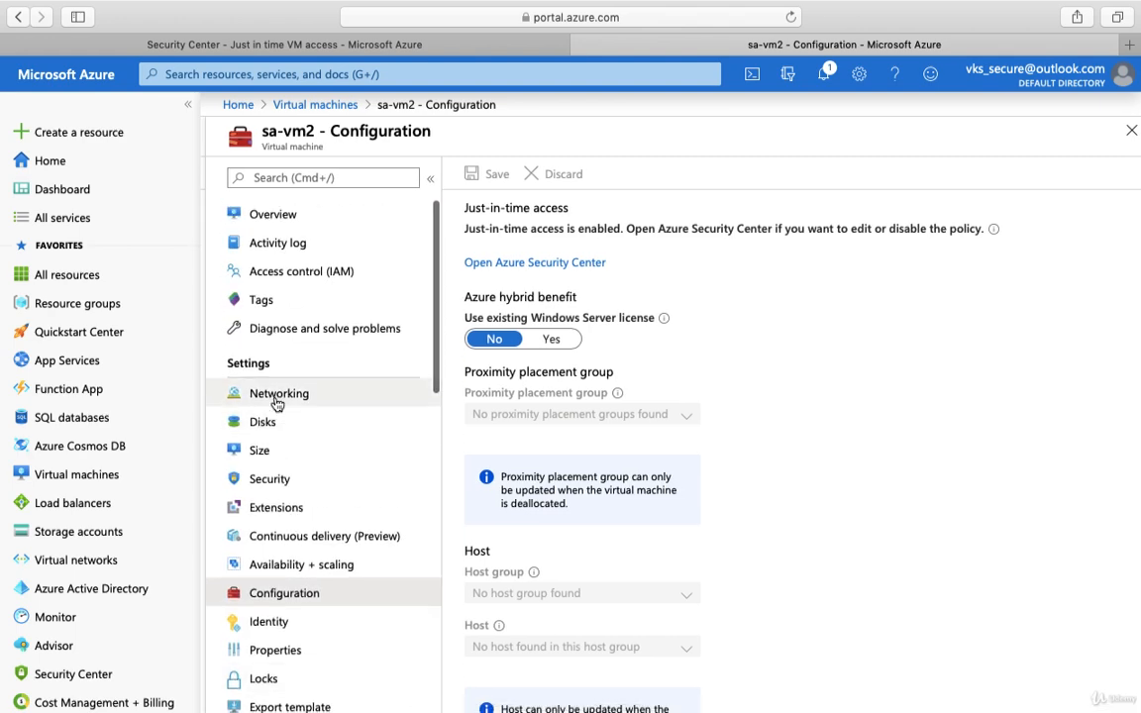
{"action": "left_click", "coordinate": [245, 397]}
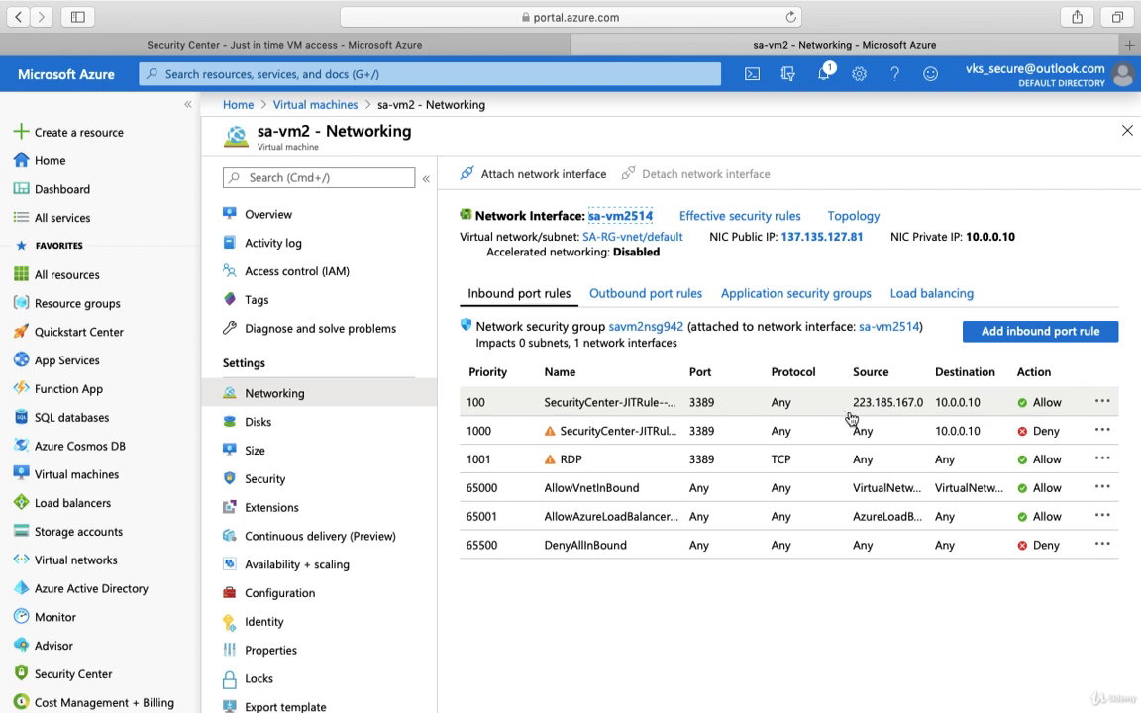
{"action": "left_click_drag", "start_coordinate": [852, 416], "coordinate": [958, 413]}
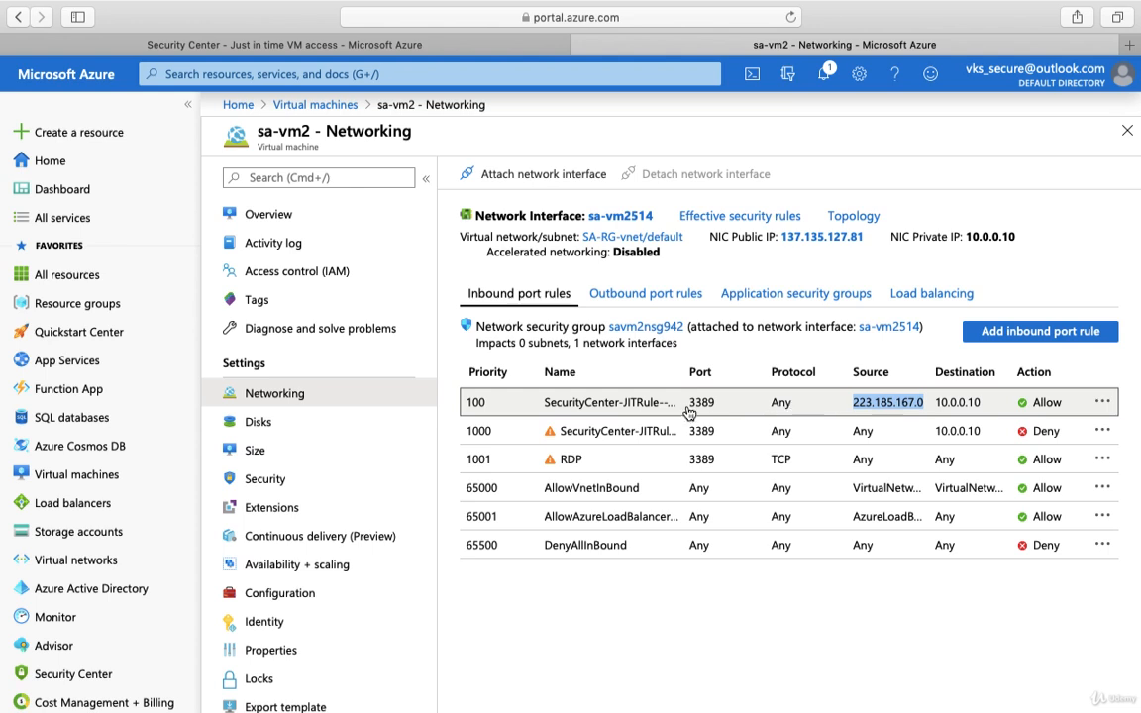
{"action": "left_click", "coordinate": [651, 48]}
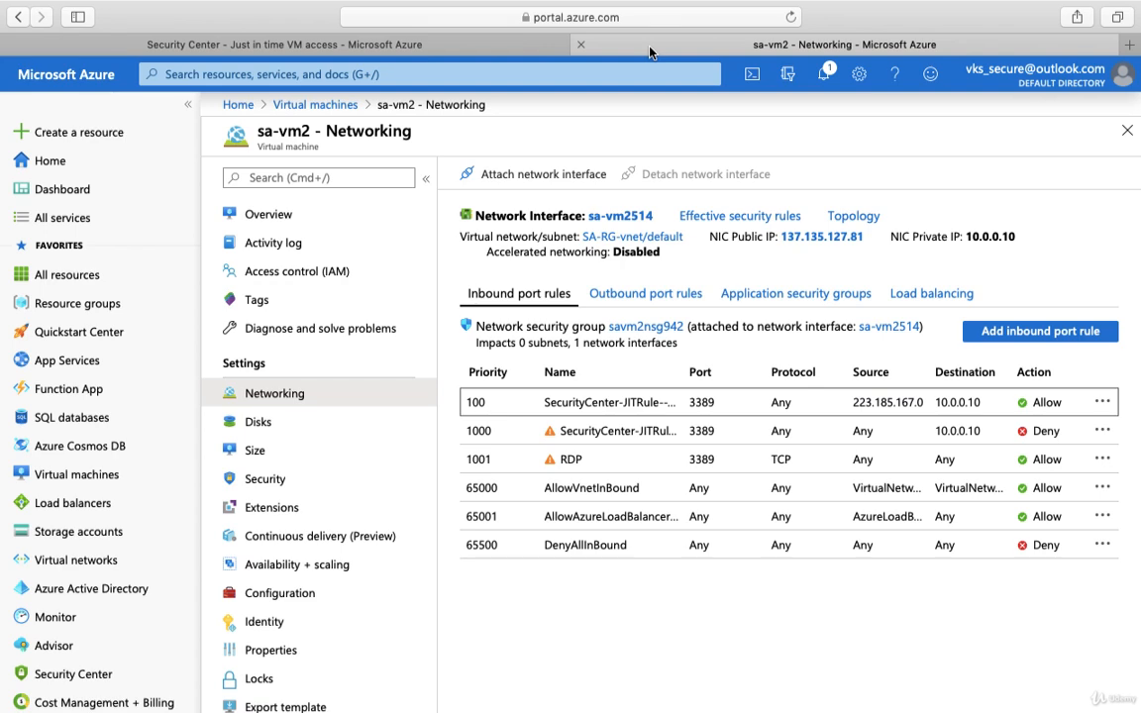
Step: Open the just-in-time access configuration of sa-vm2 for editing from Security Center's list of configured VMs
{"action": "left_click", "coordinate": [397, 43]}
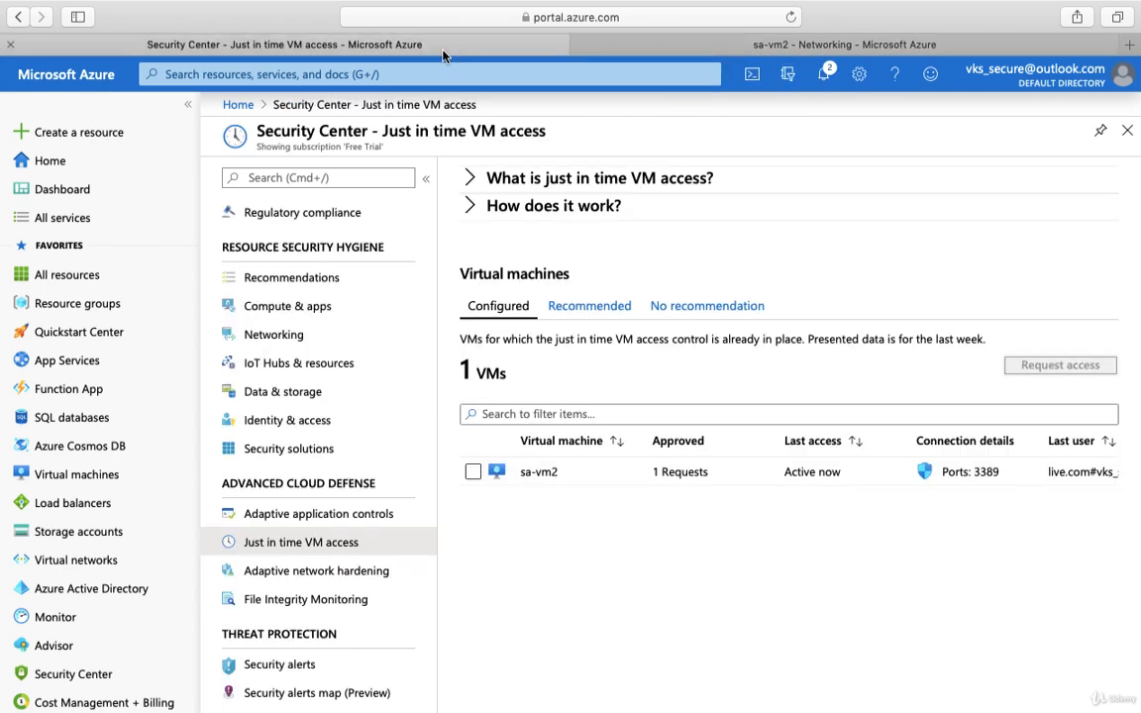
{"action": "left_click", "coordinate": [473, 471]}
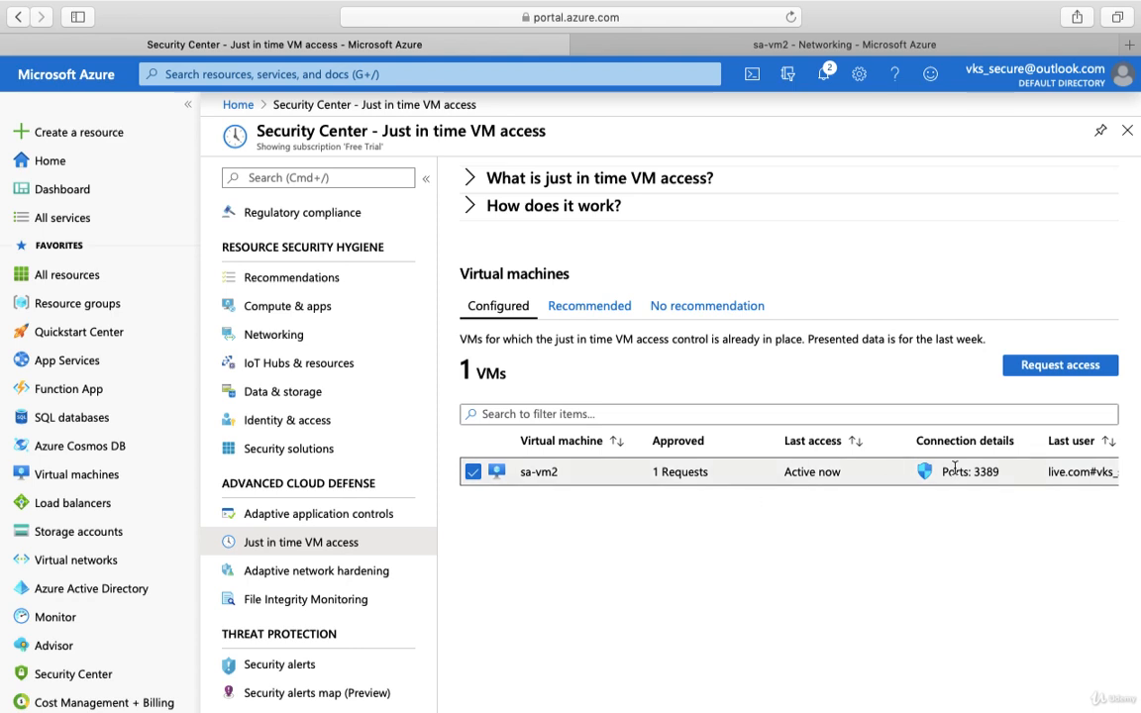
{"action": "scroll", "coordinate": [991, 471], "scroll_direction": "right", "scroll_amount": 2}
{"action": "left_click", "coordinate": [1107, 474]}
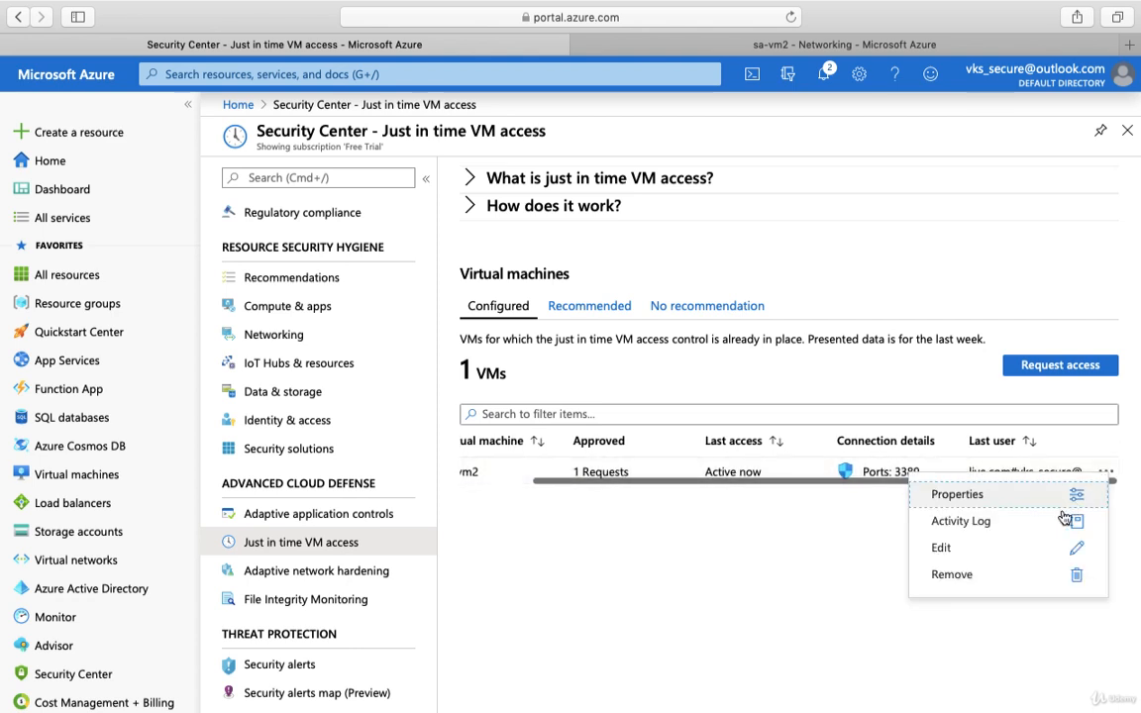
{"action": "left_click", "coordinate": [1011, 550]}
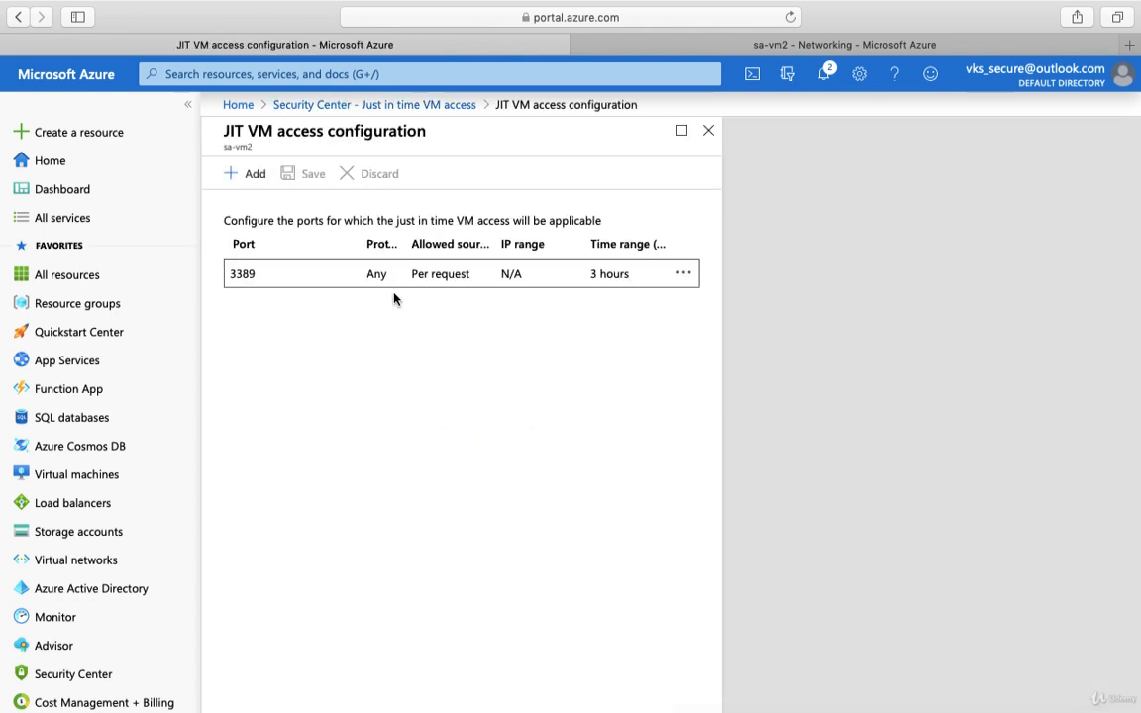
Step: Add port 21 with protocol Any, per-request source IPs and a max request time of 6 hours, and save the configuration
{"action": "left_click", "coordinate": [258, 179]}
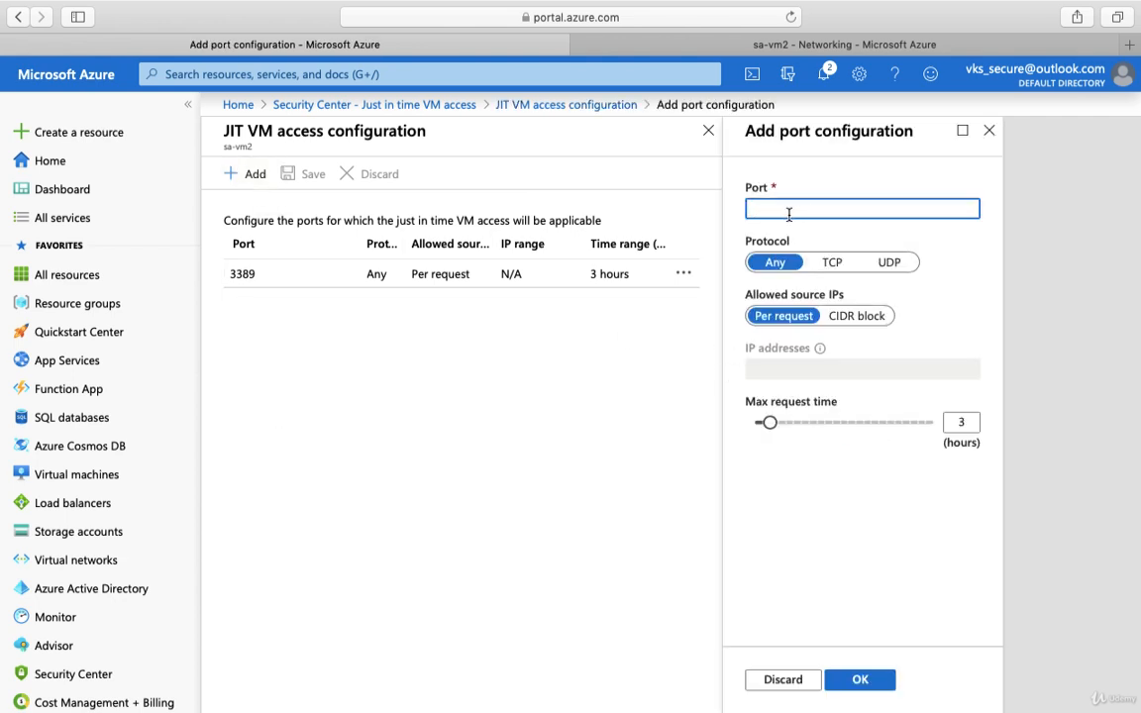
{"action": "type", "text": "21"}
{"action": "mouse_move", "coordinate": [771, 424]}
{"action": "left_mouse_down"}
{"action": "mouse_move", "coordinate": [790, 428]}
{"action": "mouse_move", "coordinate": [821, 472]}
{"action": "mouse_move", "coordinate": [904, 446]}
{"action": "mouse_move", "coordinate": [795, 424]}
{"action": "left_mouse_up"}
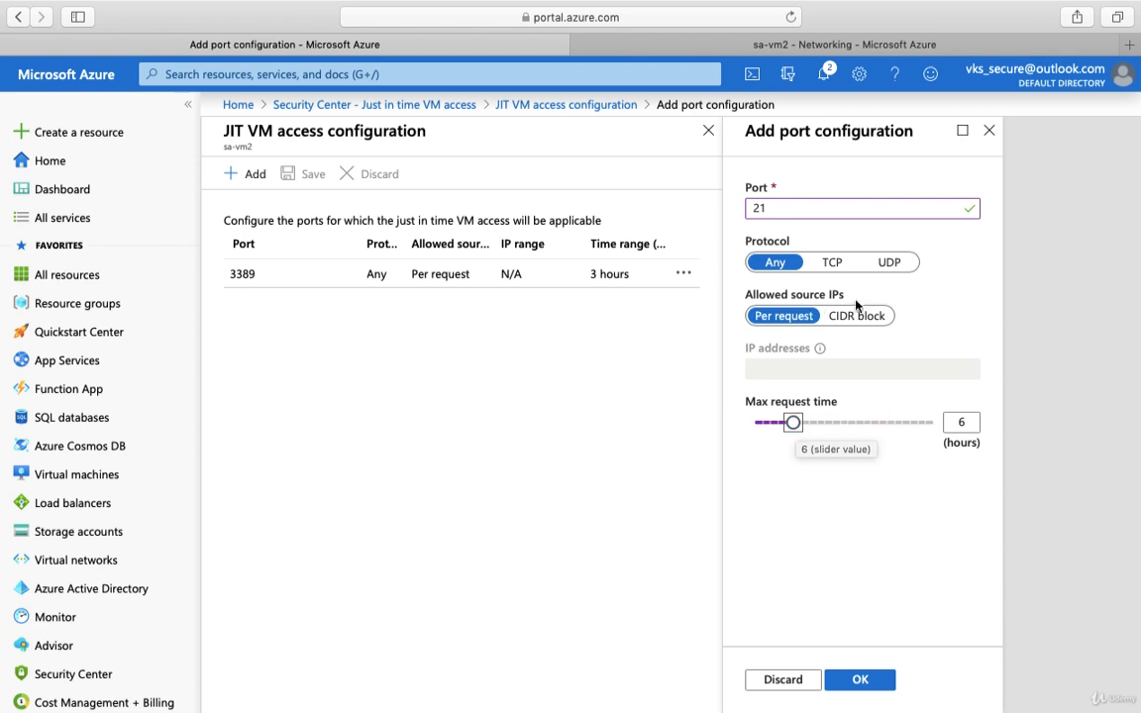
{"action": "left_click", "coordinate": [834, 262]}
{"action": "left_click", "coordinate": [889, 261]}
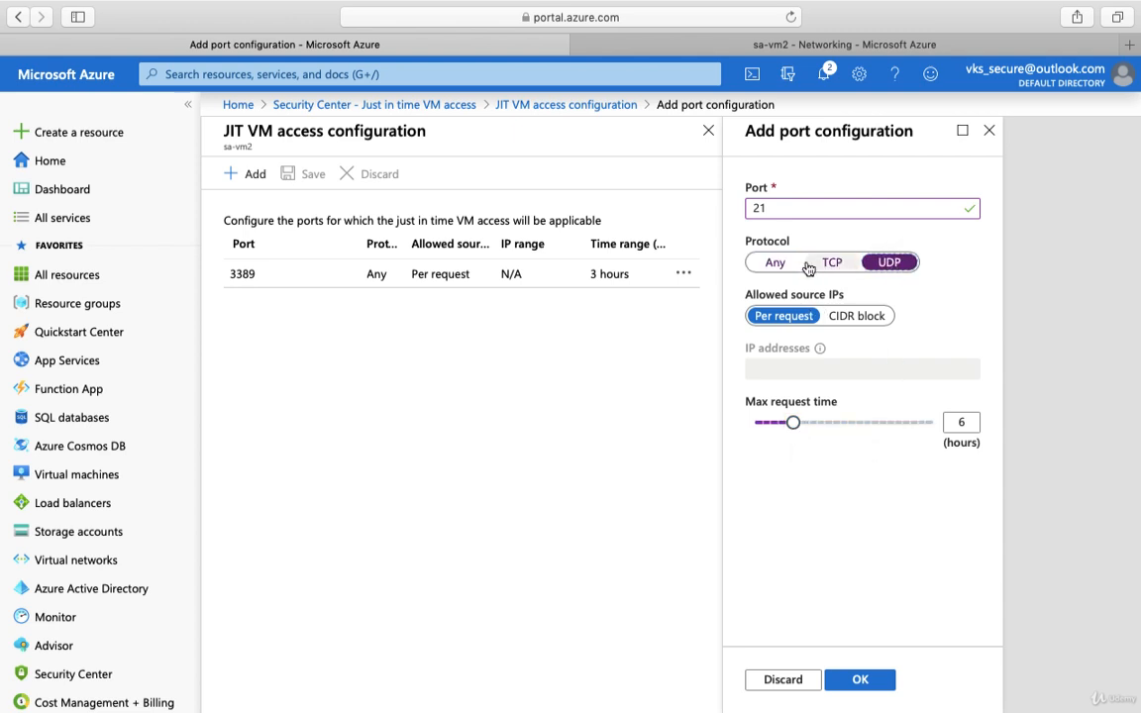
{"action": "left_click", "coordinate": [776, 263]}
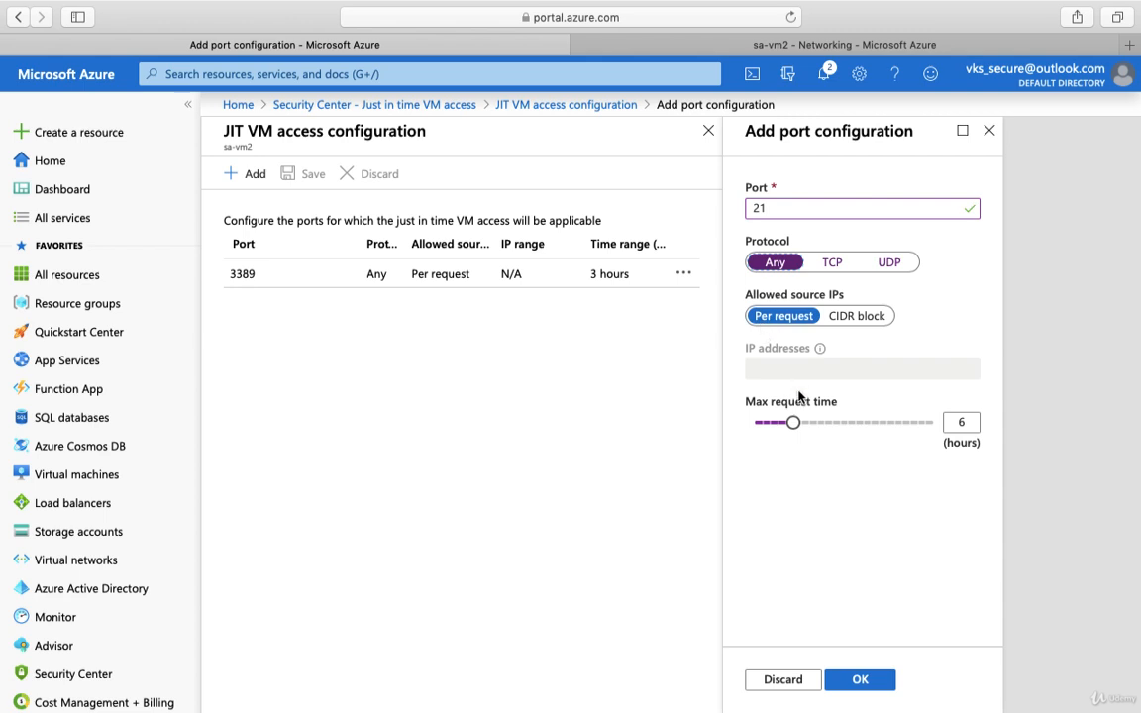
{"action": "left_click", "coordinate": [860, 679]}
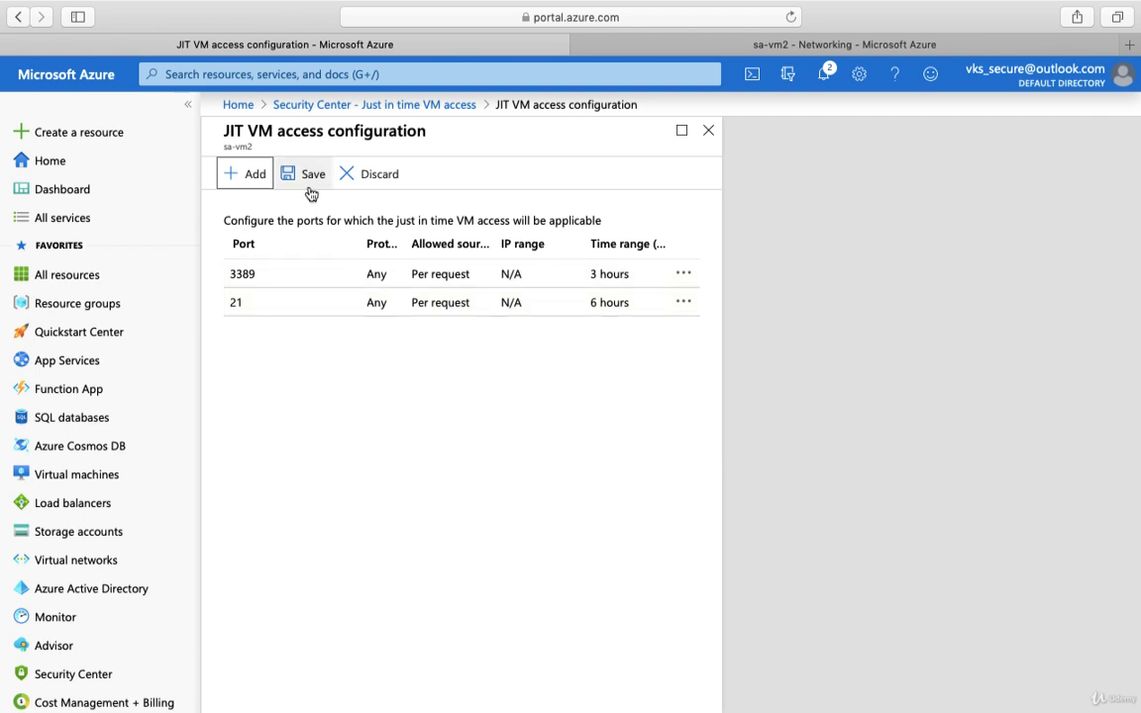
{"action": "left_click", "coordinate": [307, 177]}
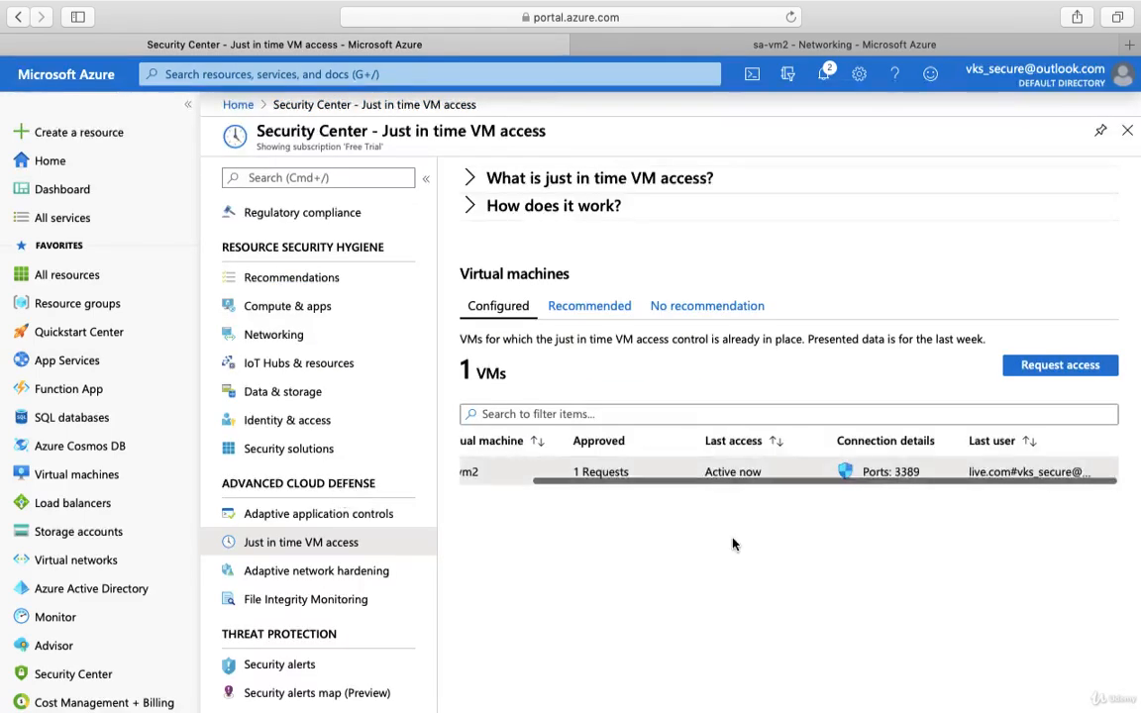
Step: Request opening port 21 on sa-vm2 for My IP and check the VM's inbound port rules
{"action": "left_click", "coordinate": [471, 470]}
{"action": "left_click", "coordinate": [1056, 367]}
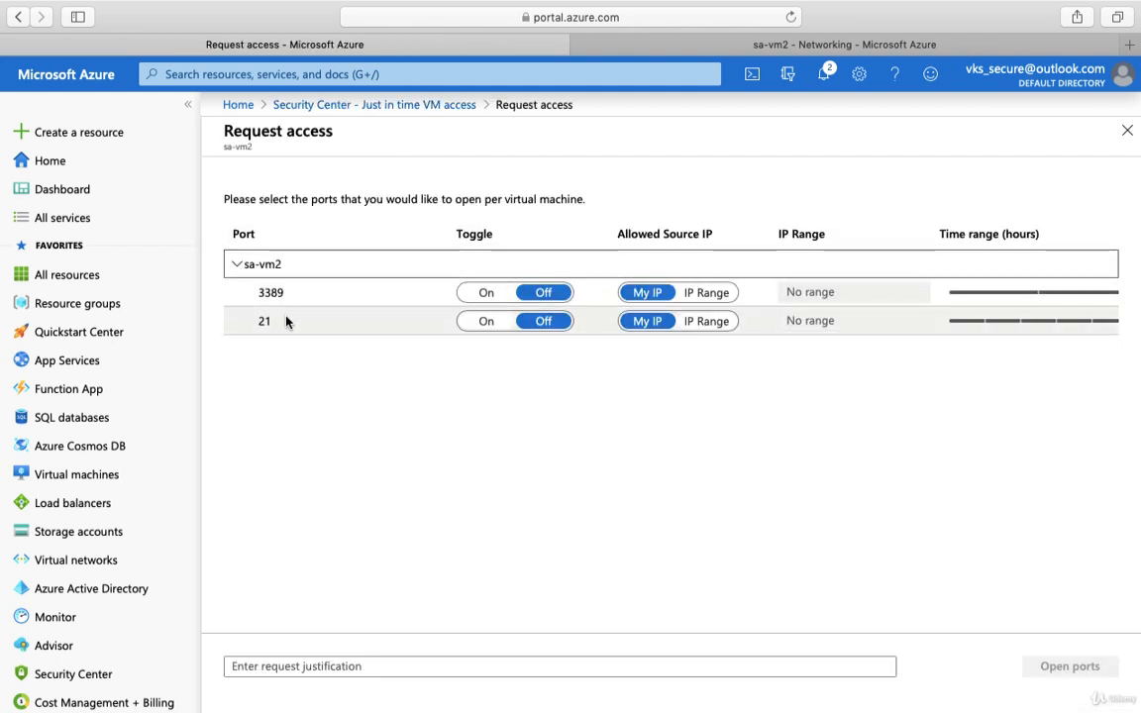
{"action": "left_click", "coordinate": [486, 321]}
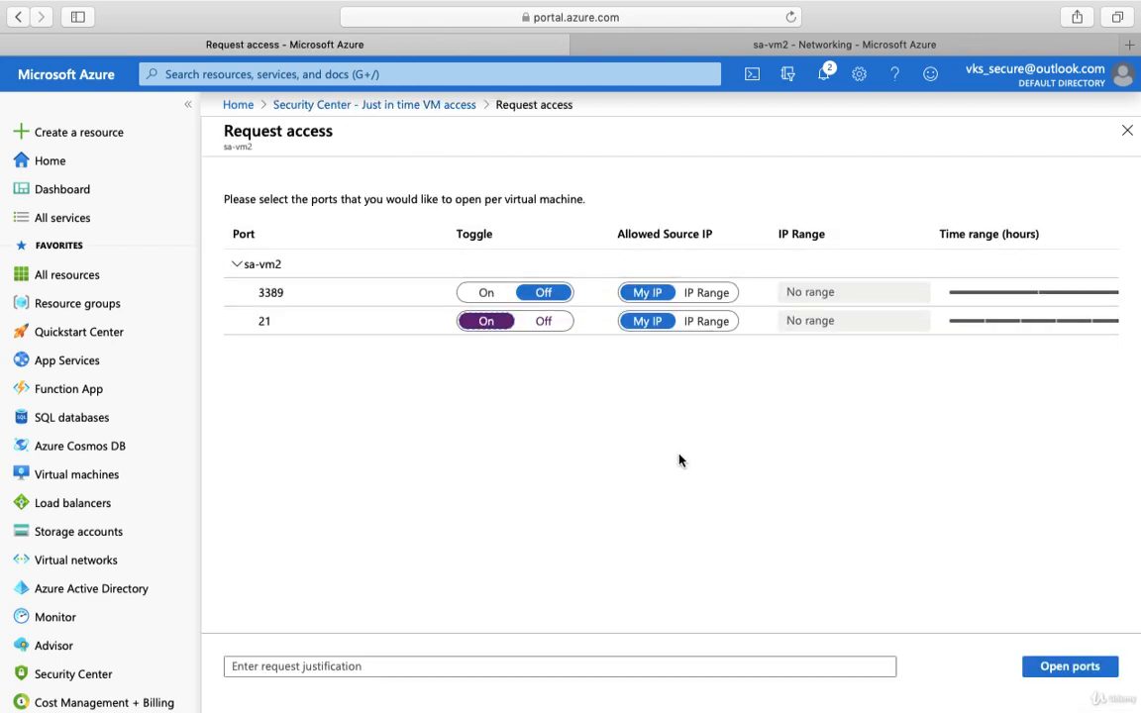
{"action": "left_click", "coordinate": [1053, 673]}
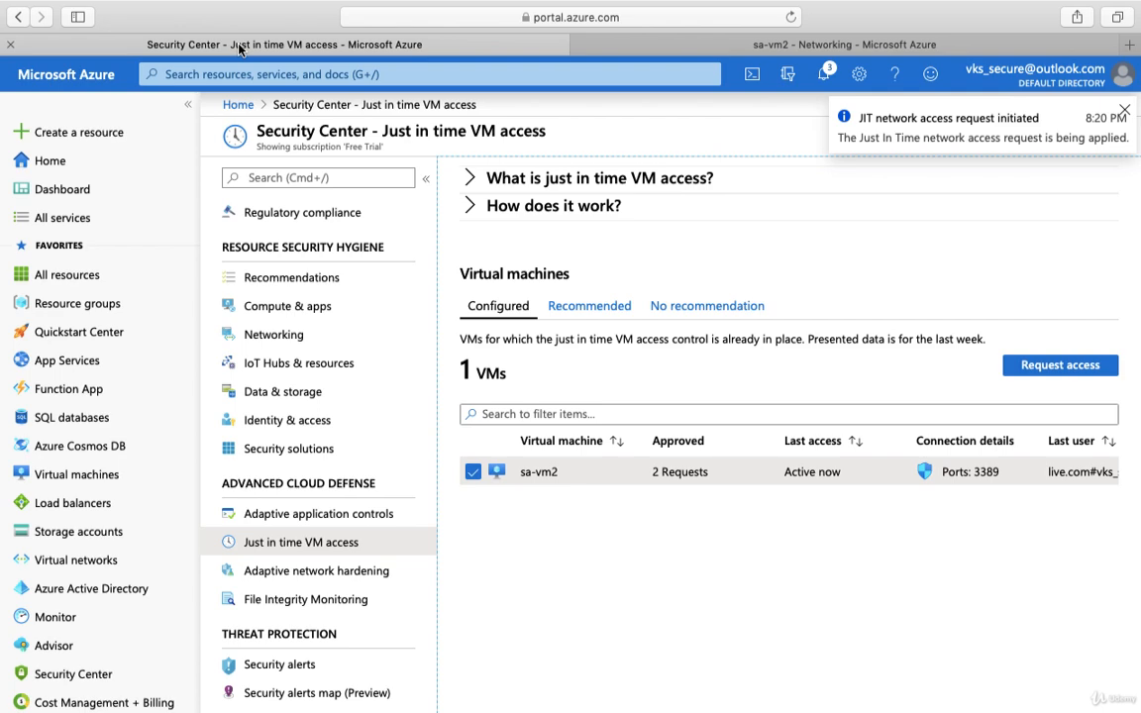
{"action": "left_click", "coordinate": [674, 45]}
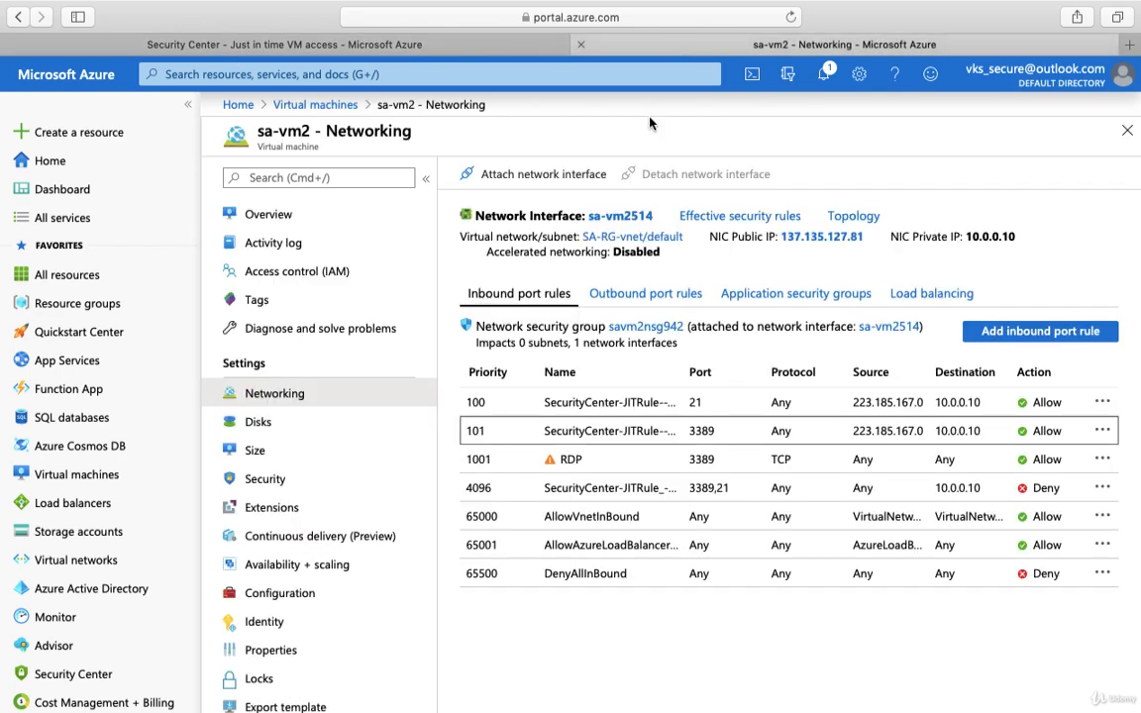